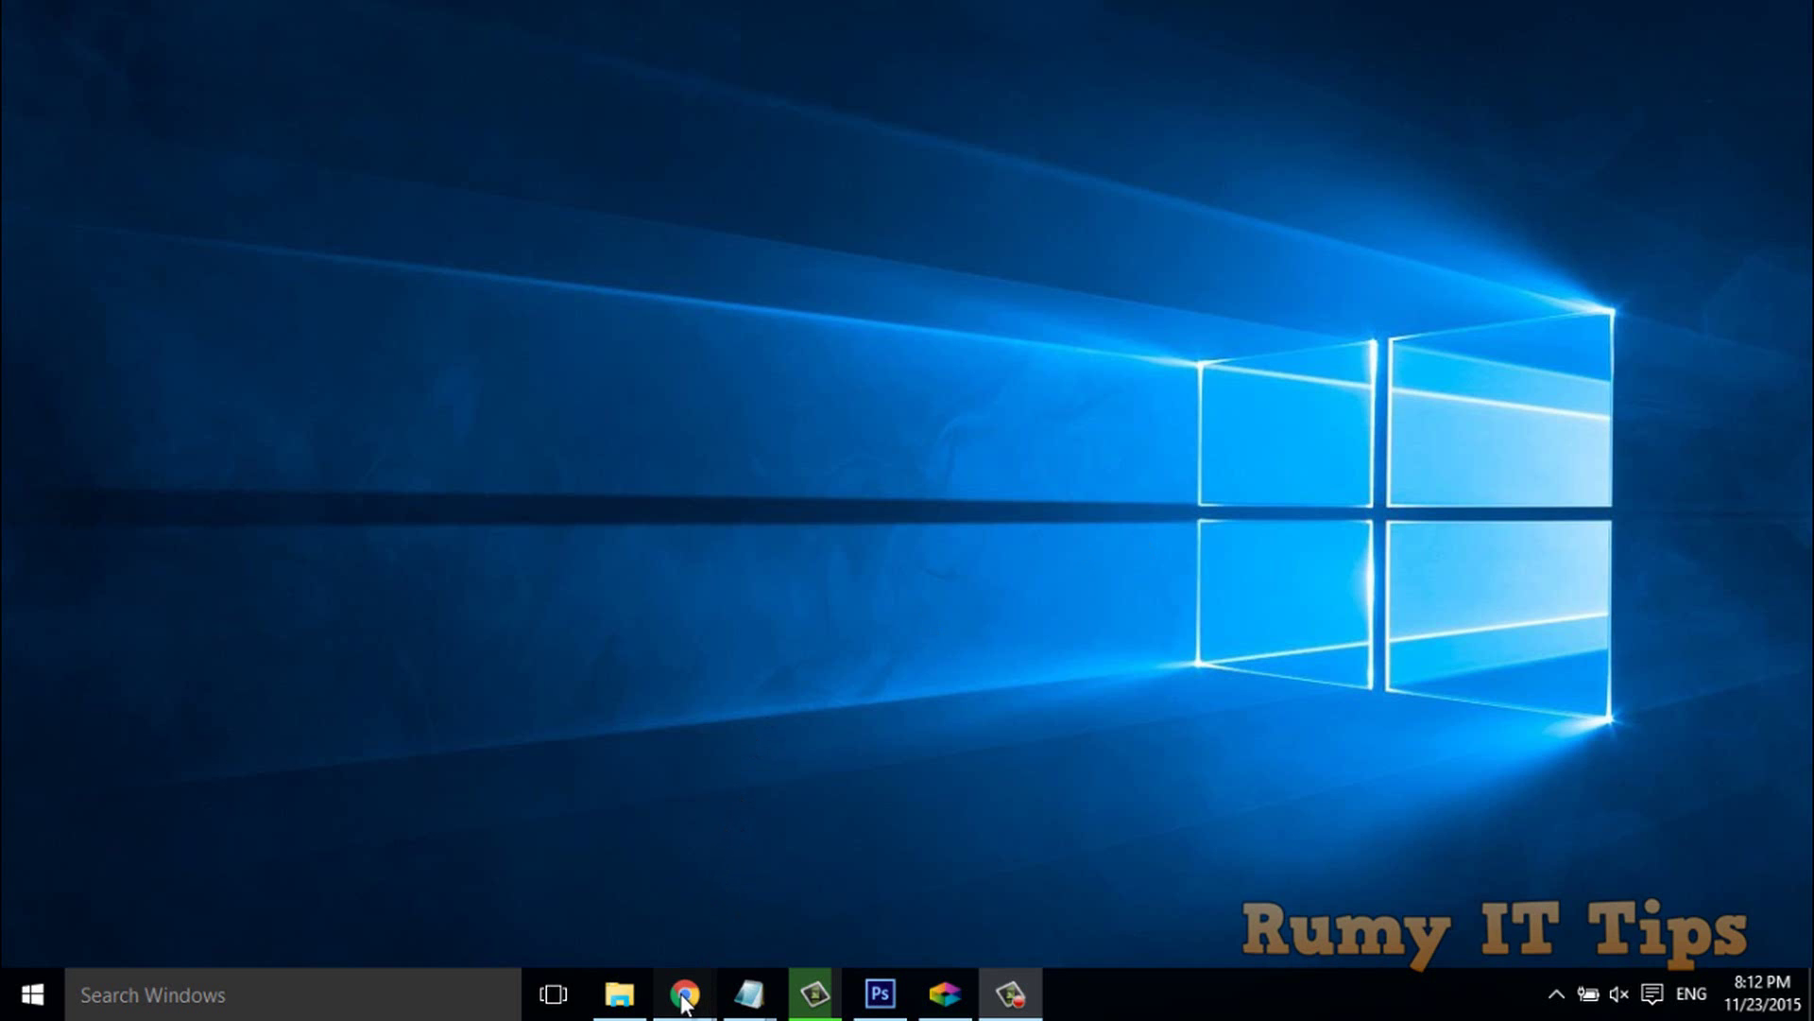
Bring the Sordum site forward in Chrome and open the RunAsTool v1.0 article.
{"action": "mouse_move", "coordinate": [685, 993]}
{"action": "left_click", "coordinate": [900, 898]}
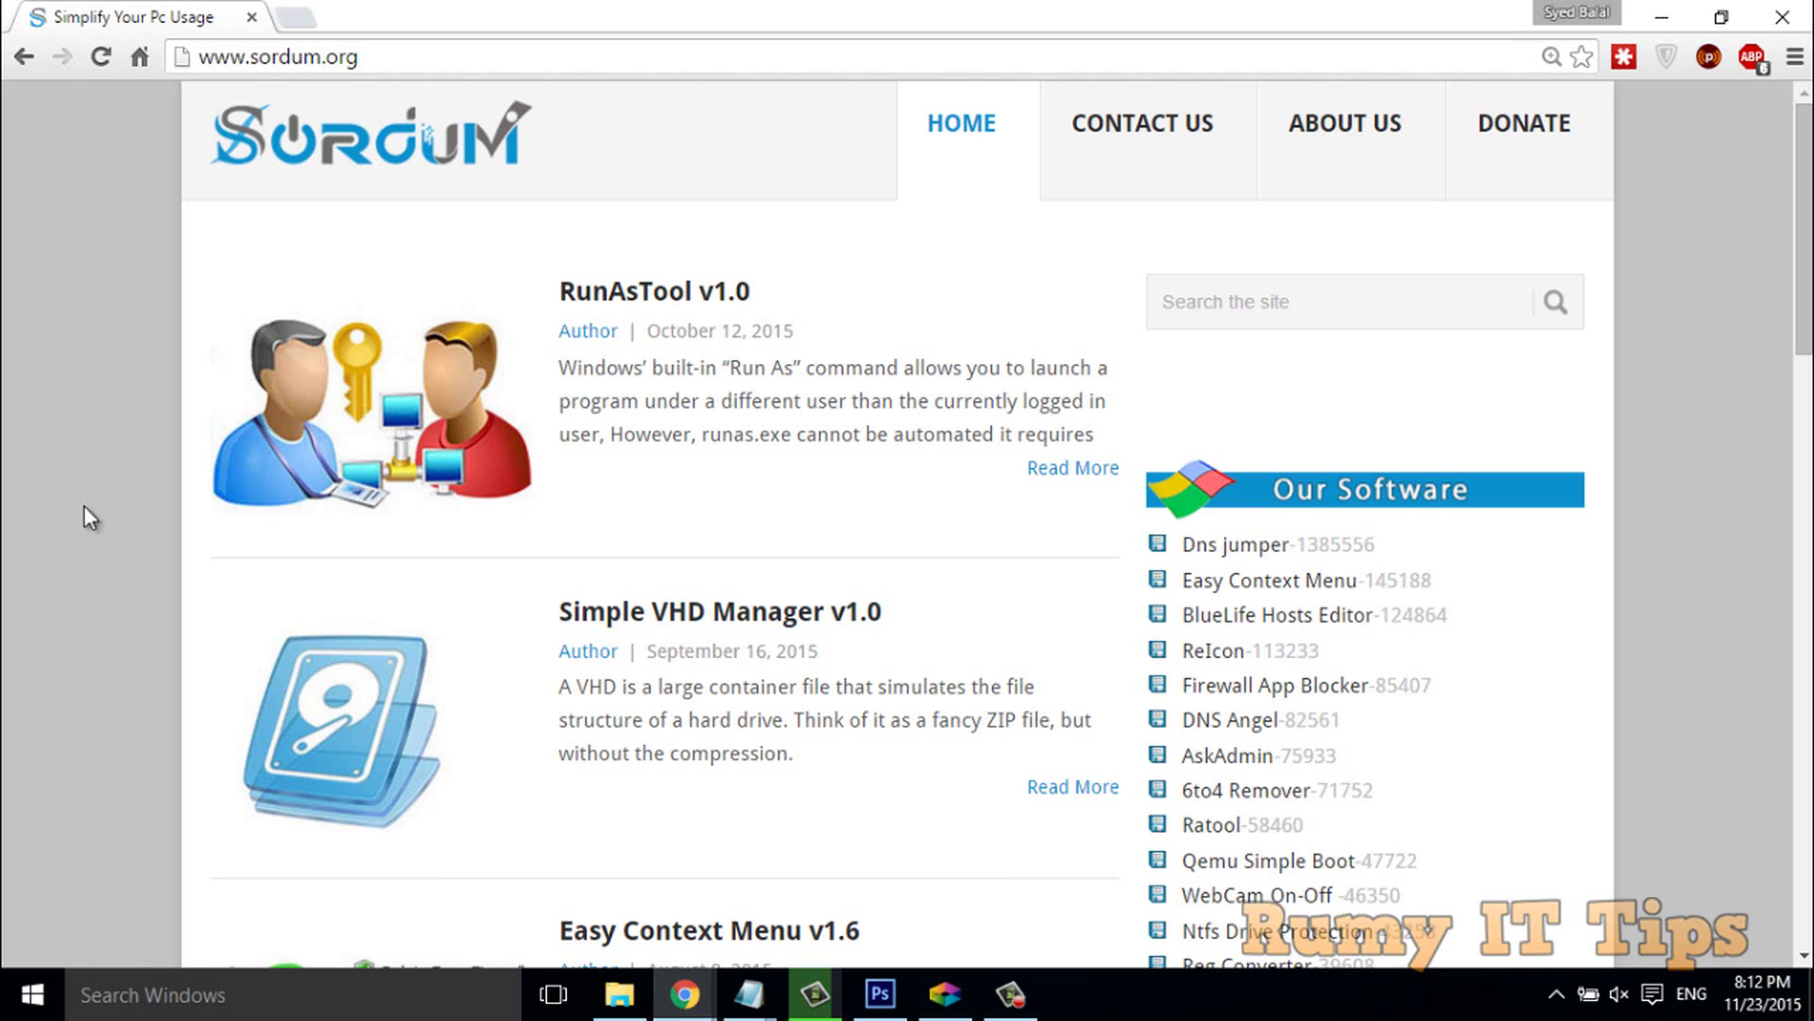
{"action": "left_click", "coordinate": [289, 60]}
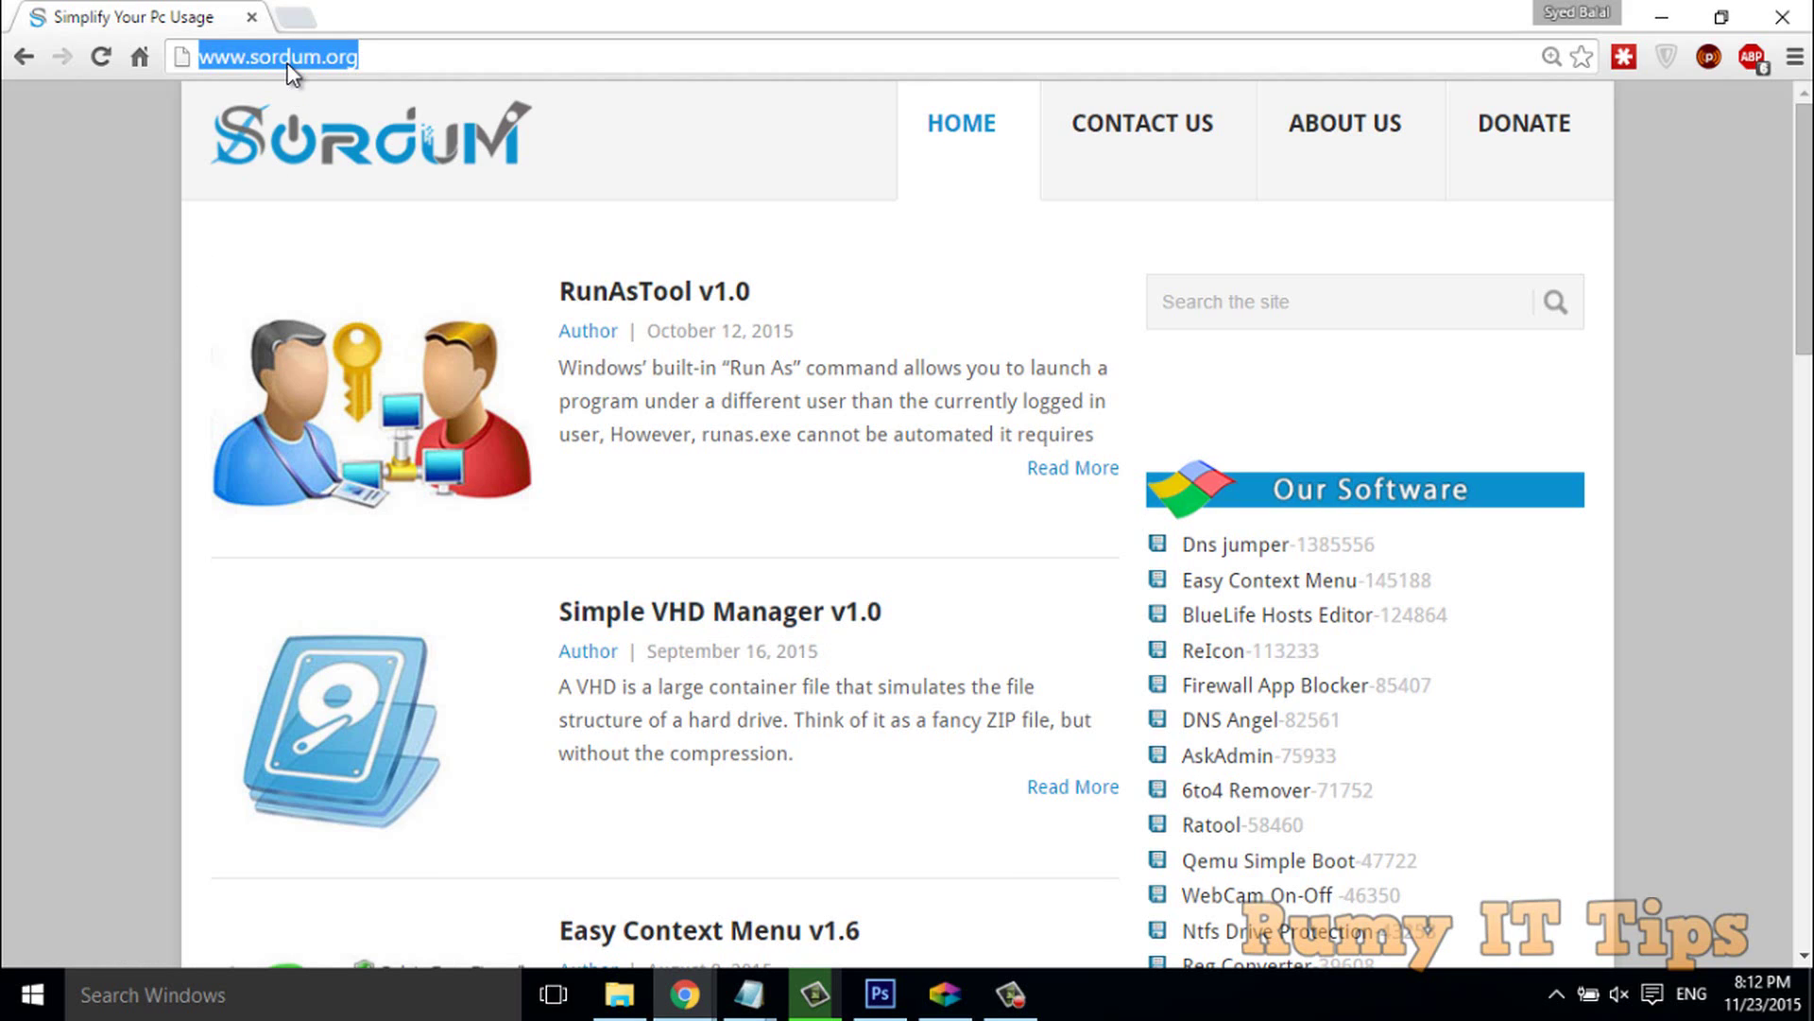
{"action": "left_click", "coordinate": [116, 300]}
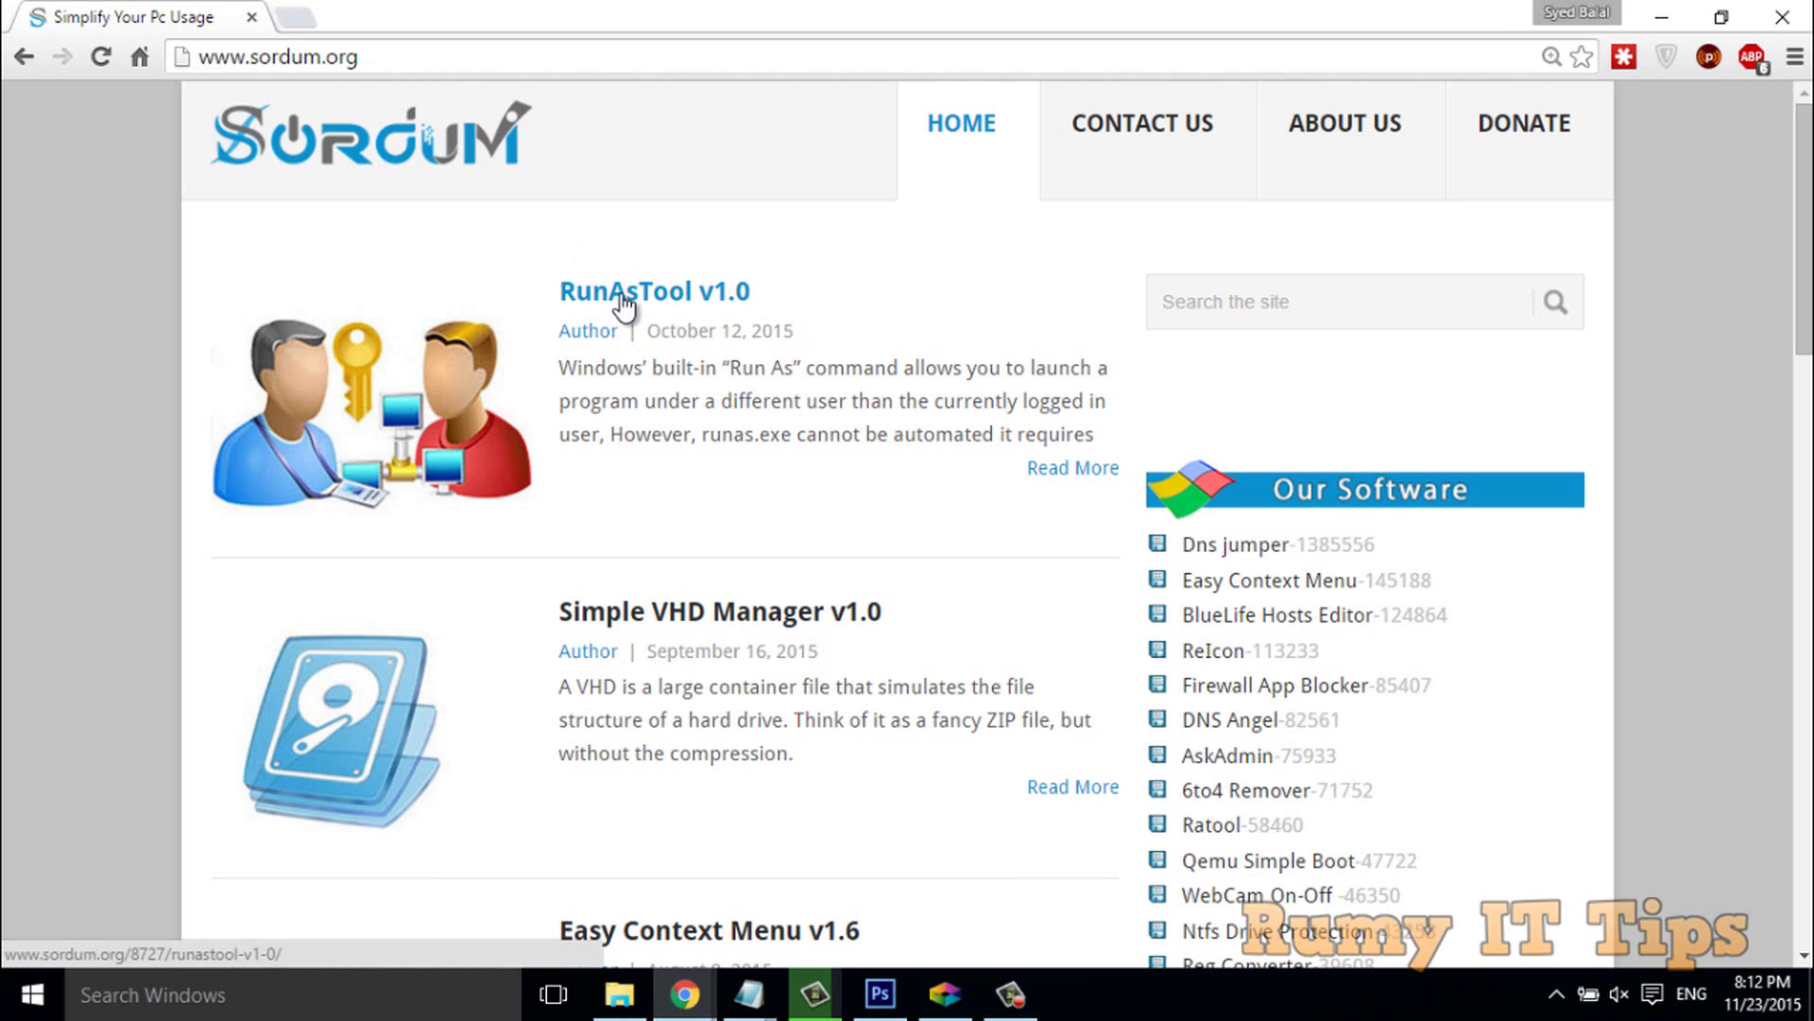
{"action": "left_click", "coordinate": [691, 301]}
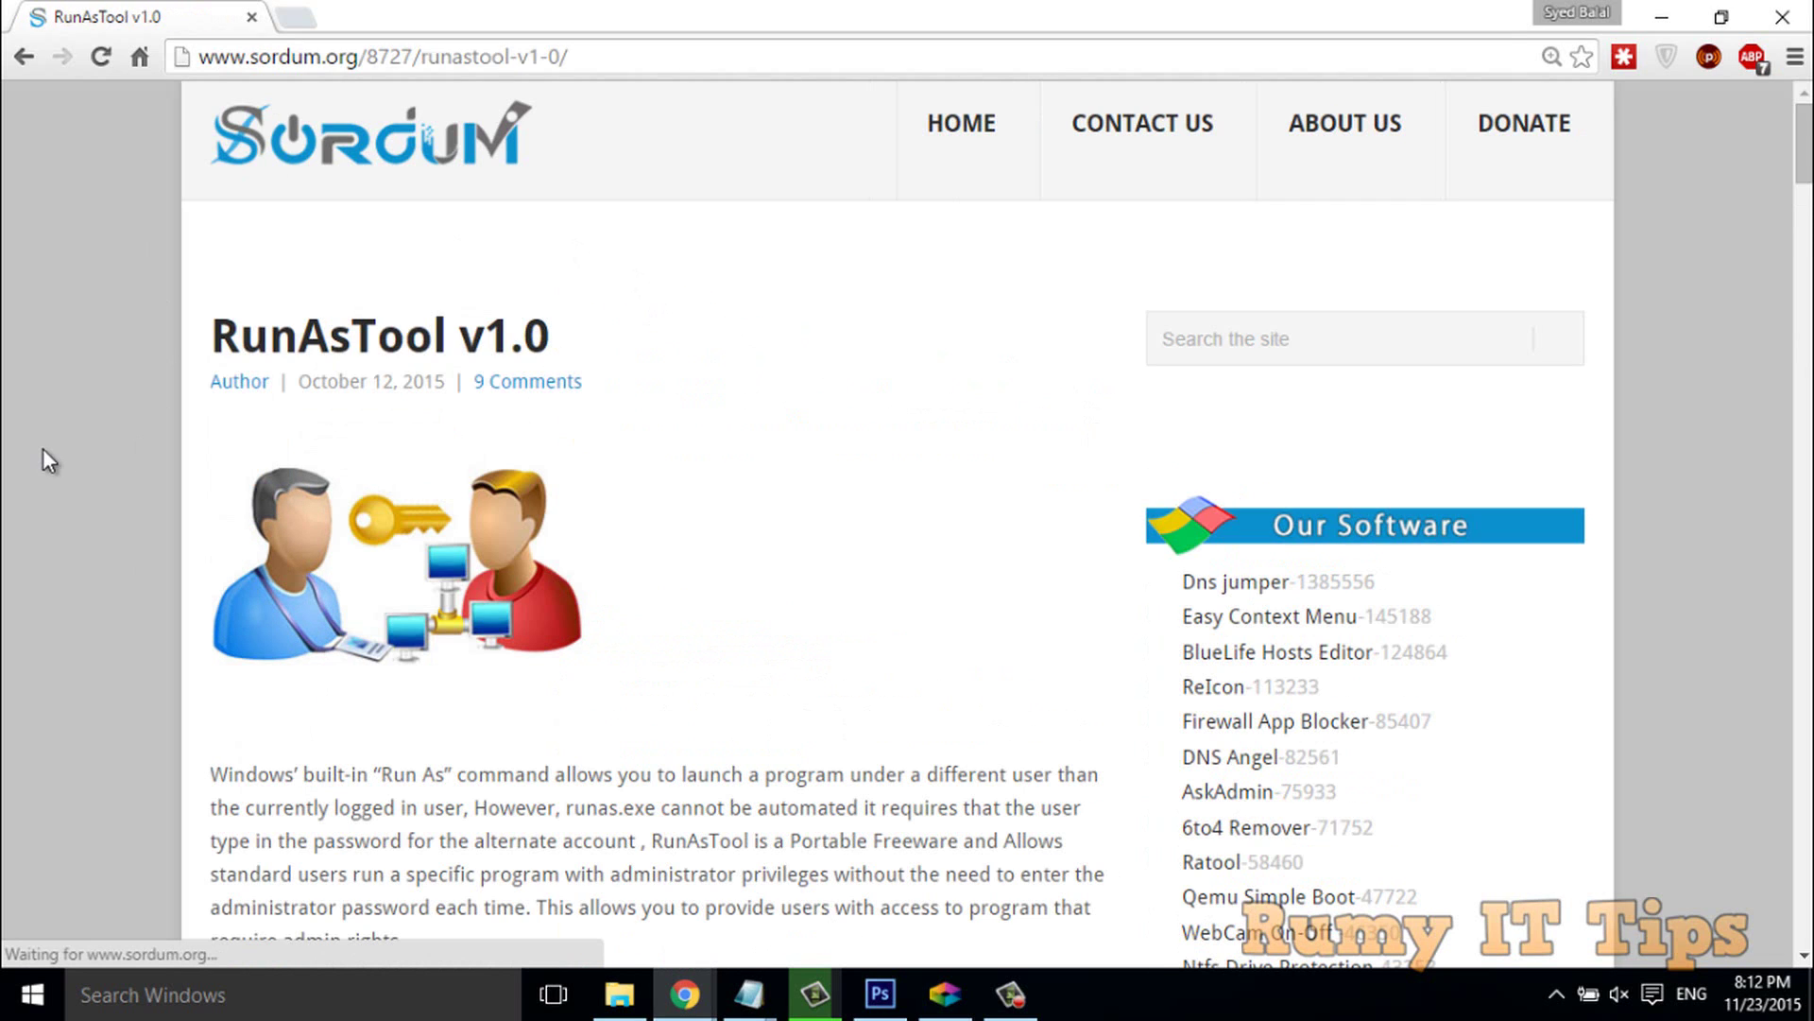
Scroll down the article and download RunAsTool.
{"action": "scroll", "coordinate": [42, 448], "scroll_direction": "down", "scroll_amount": 15}
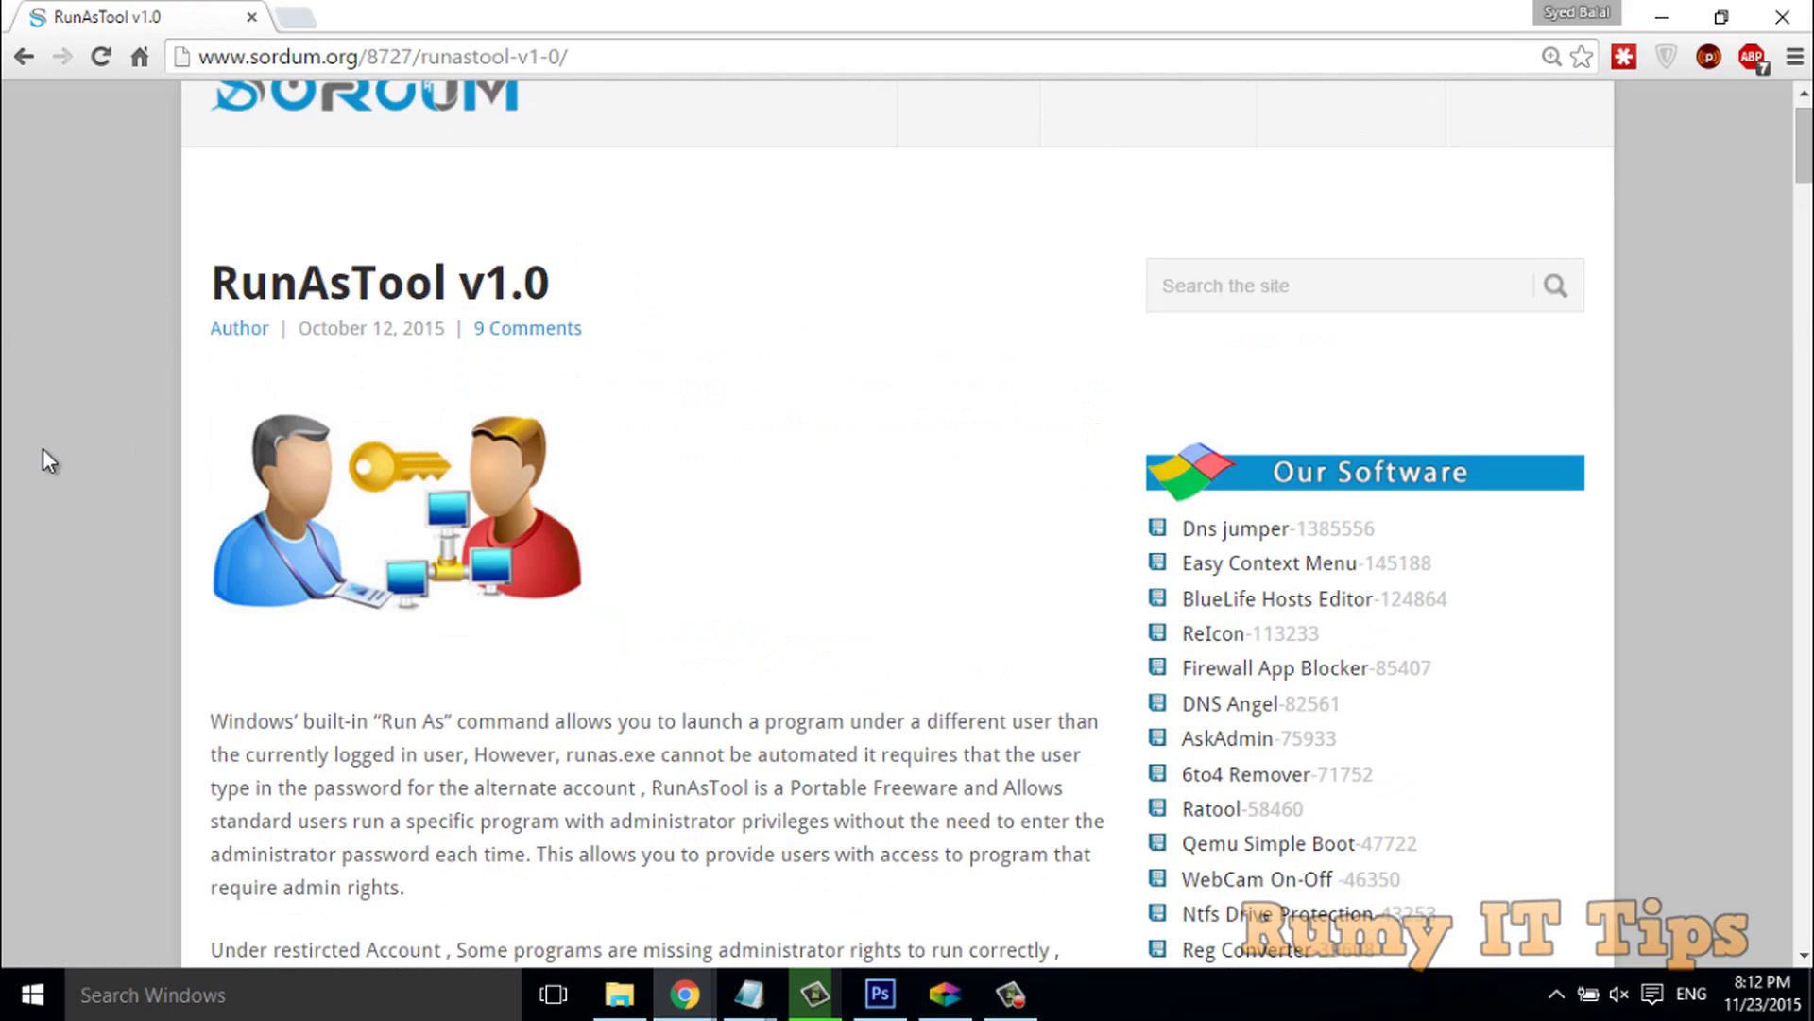
{"action": "scroll", "coordinate": [43, 450], "scroll_direction": "down", "scroll_amount": 20}
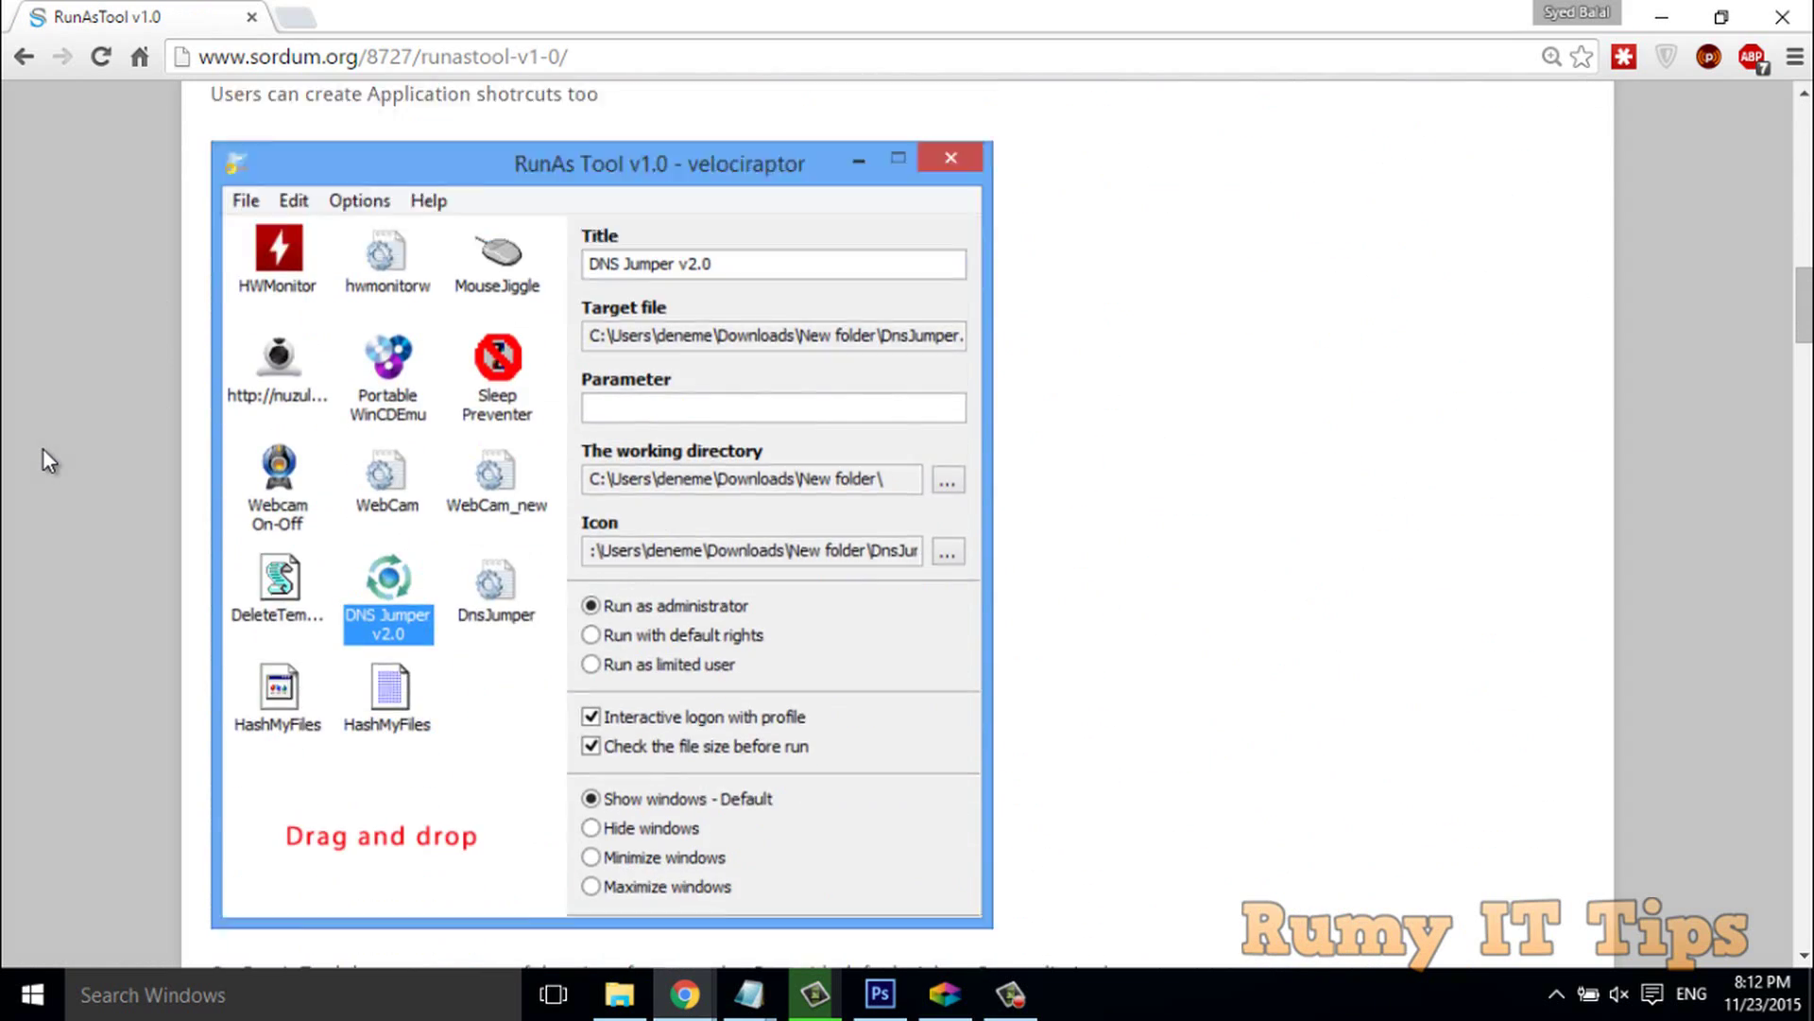
{"action": "scroll", "coordinate": [43, 450], "scroll_direction": "down", "scroll_amount": 20}
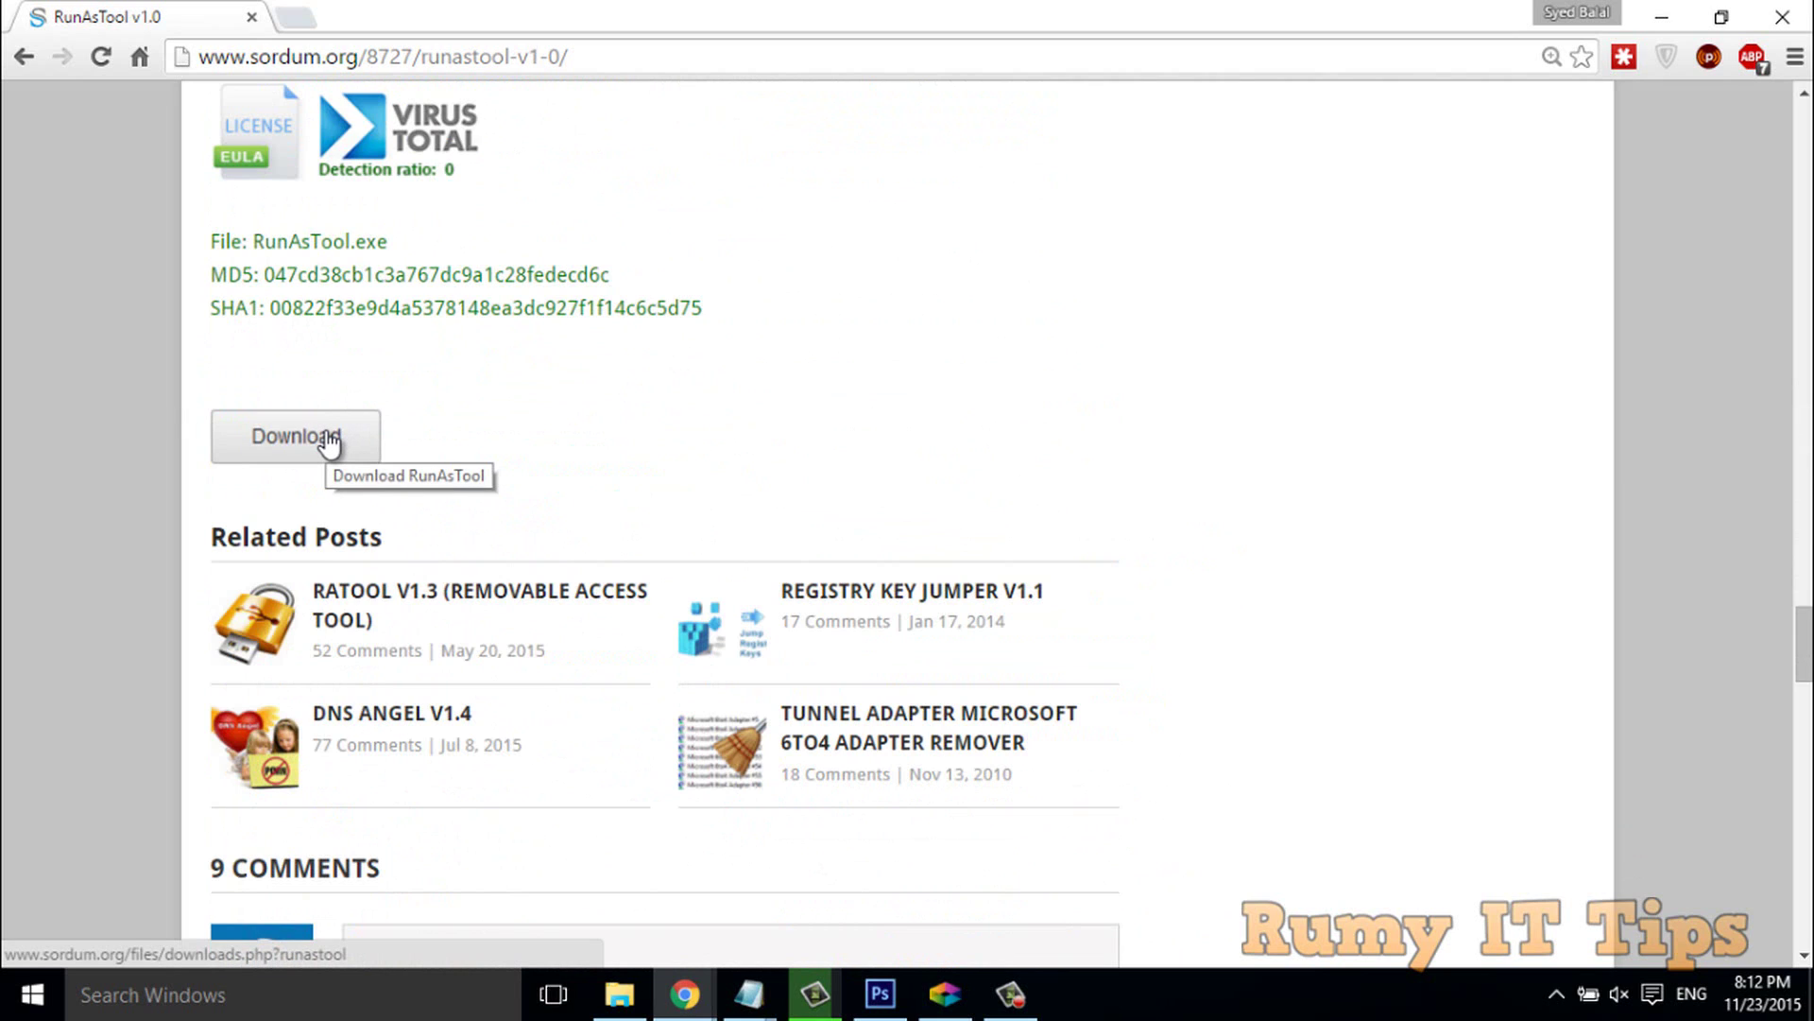
{"action": "left_click", "coordinate": [328, 439]}
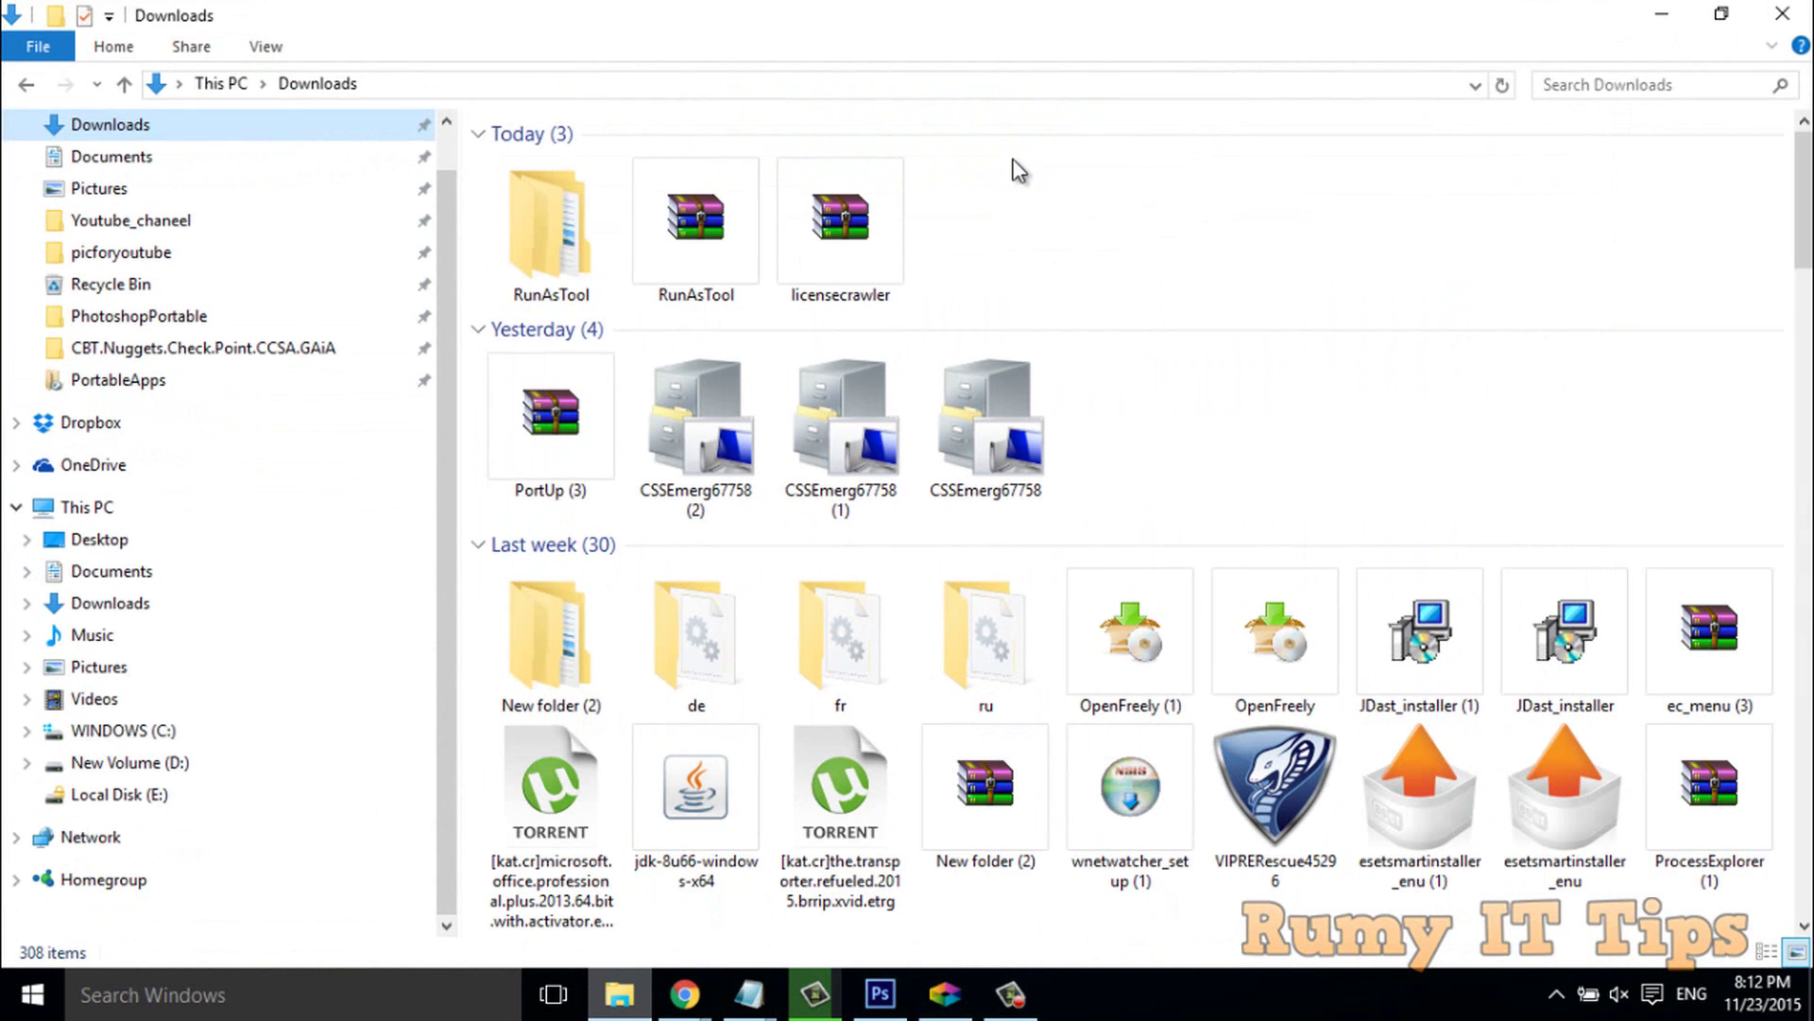
Open Downloads\RunAsTool\RunAsTool and run the RunAsTool application as administrator.
{"action": "left_click", "coordinate": [567, 249]}
{"action": "double_click", "coordinate": [567, 248]}
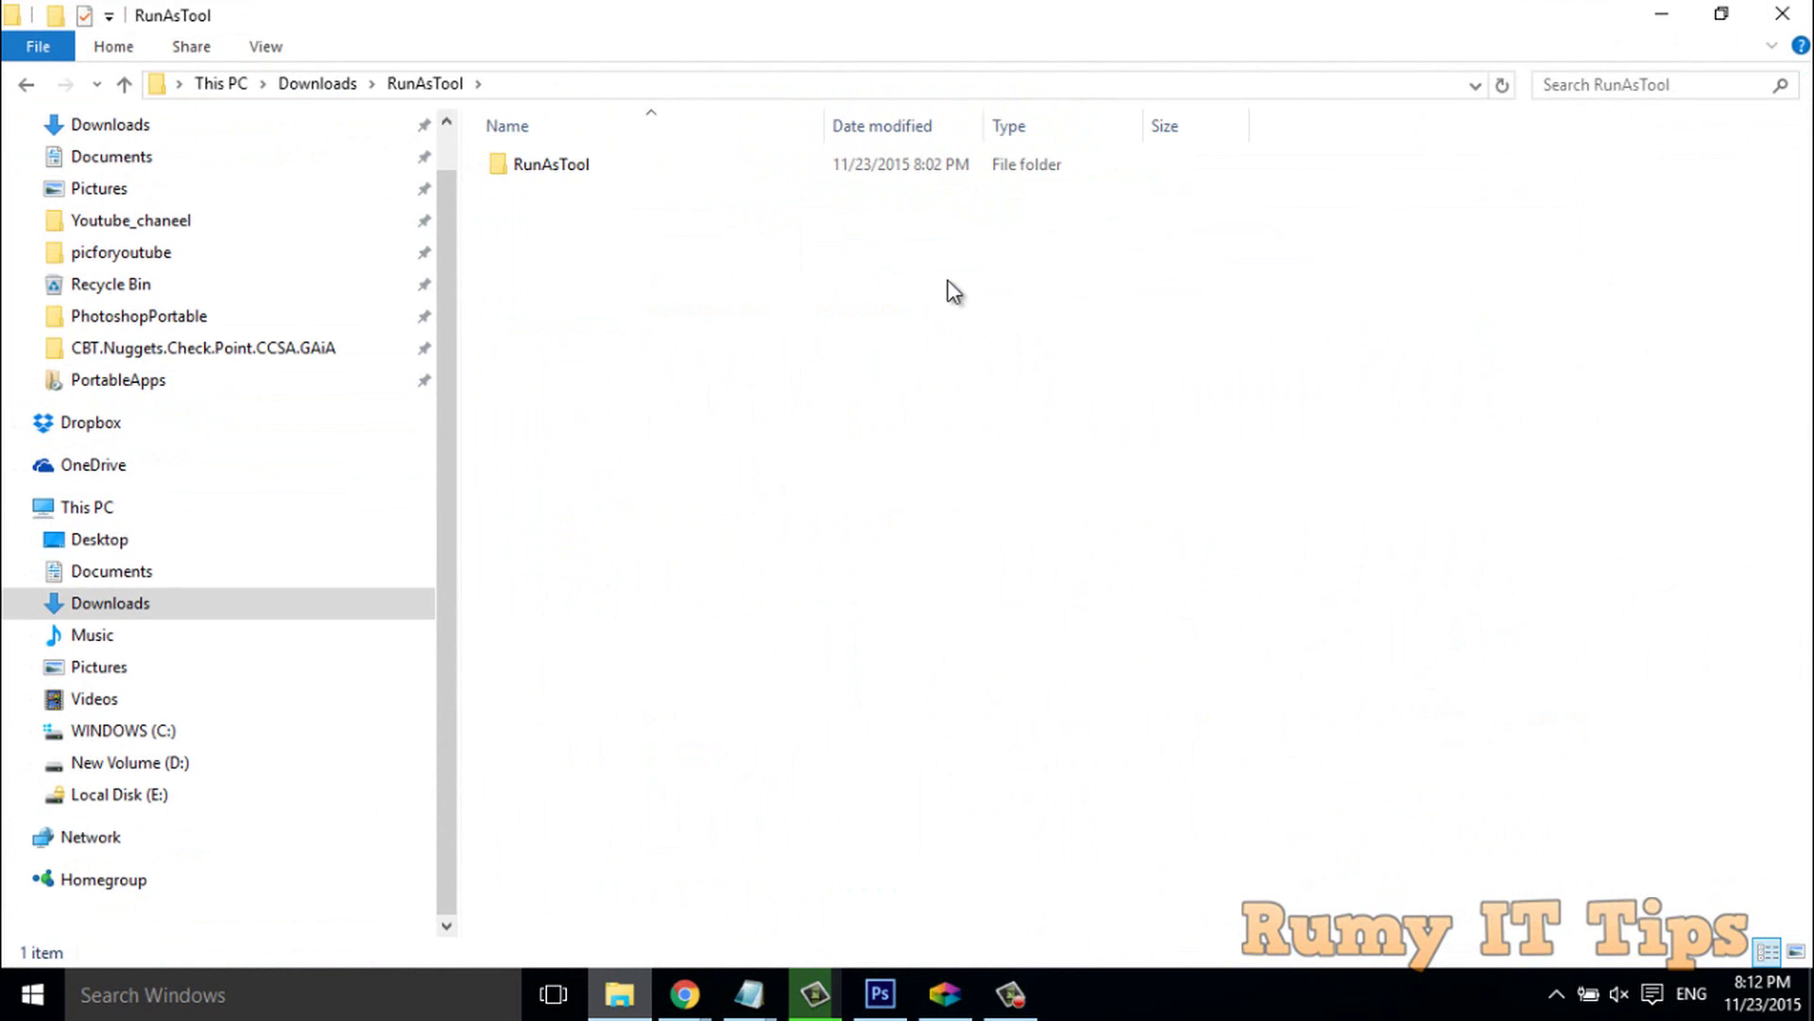
{"action": "double_click", "coordinate": [787, 176]}
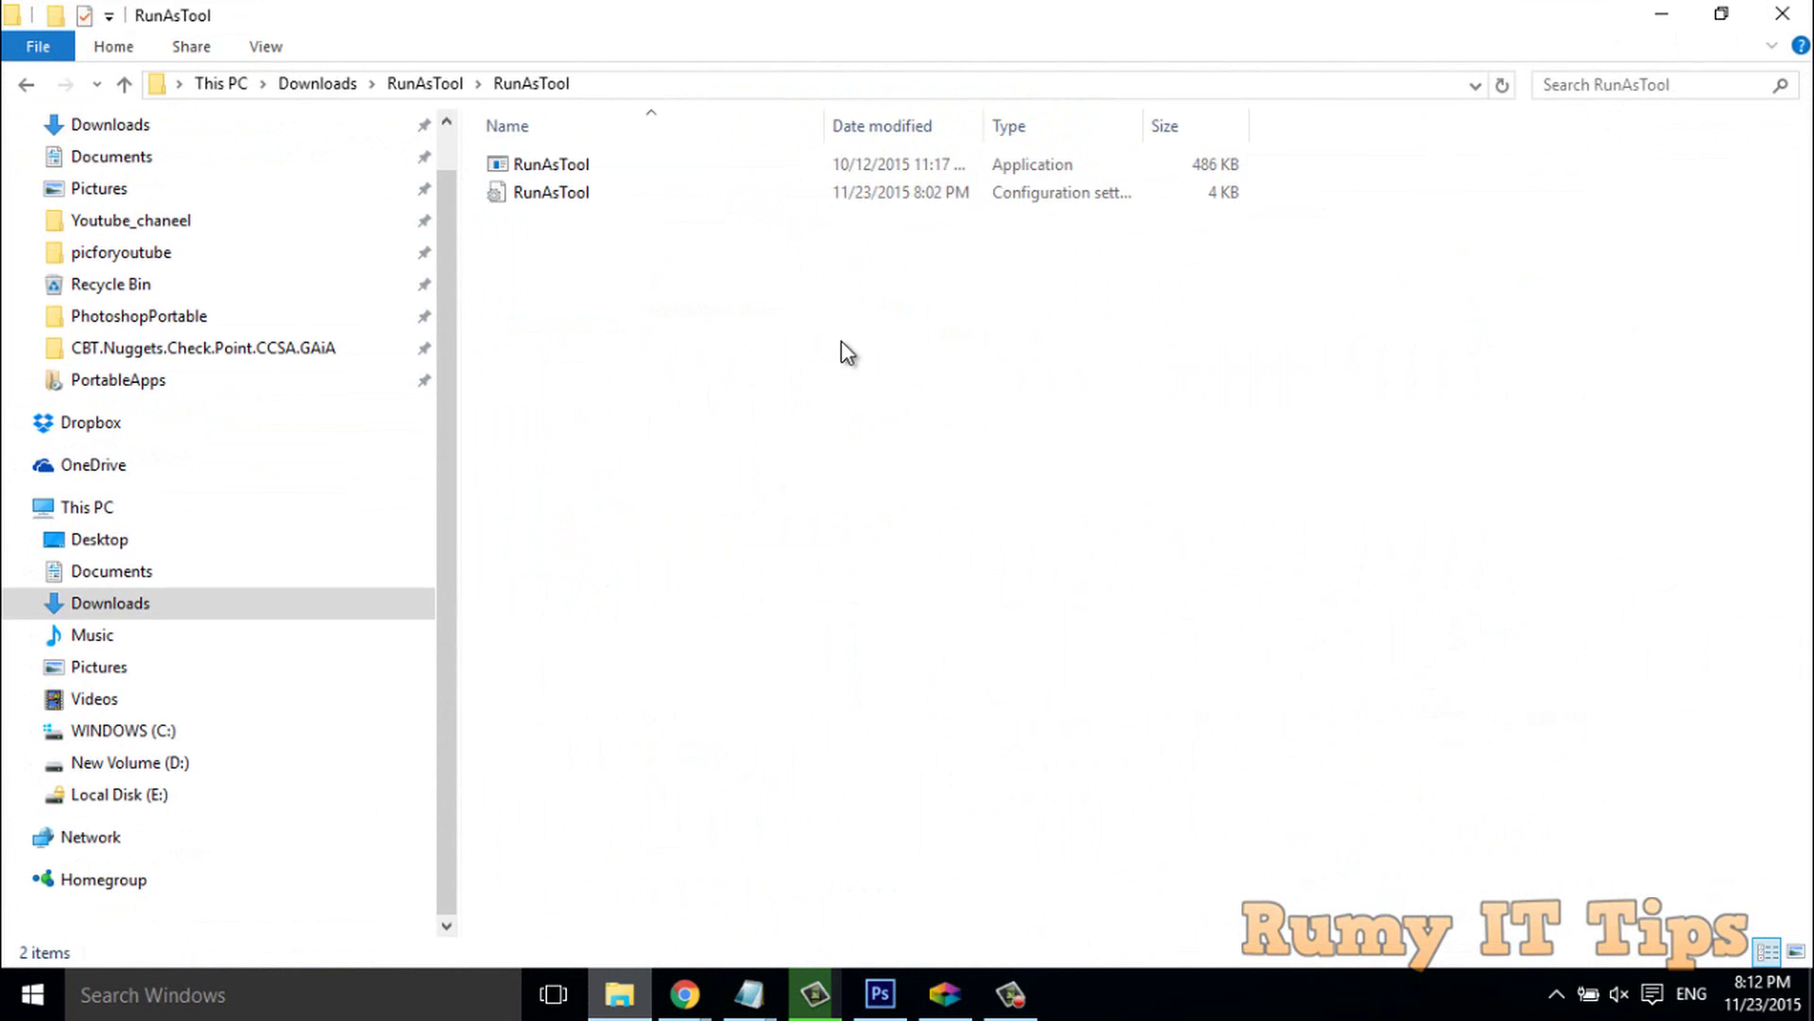
{"action": "left_click", "coordinate": [581, 167]}
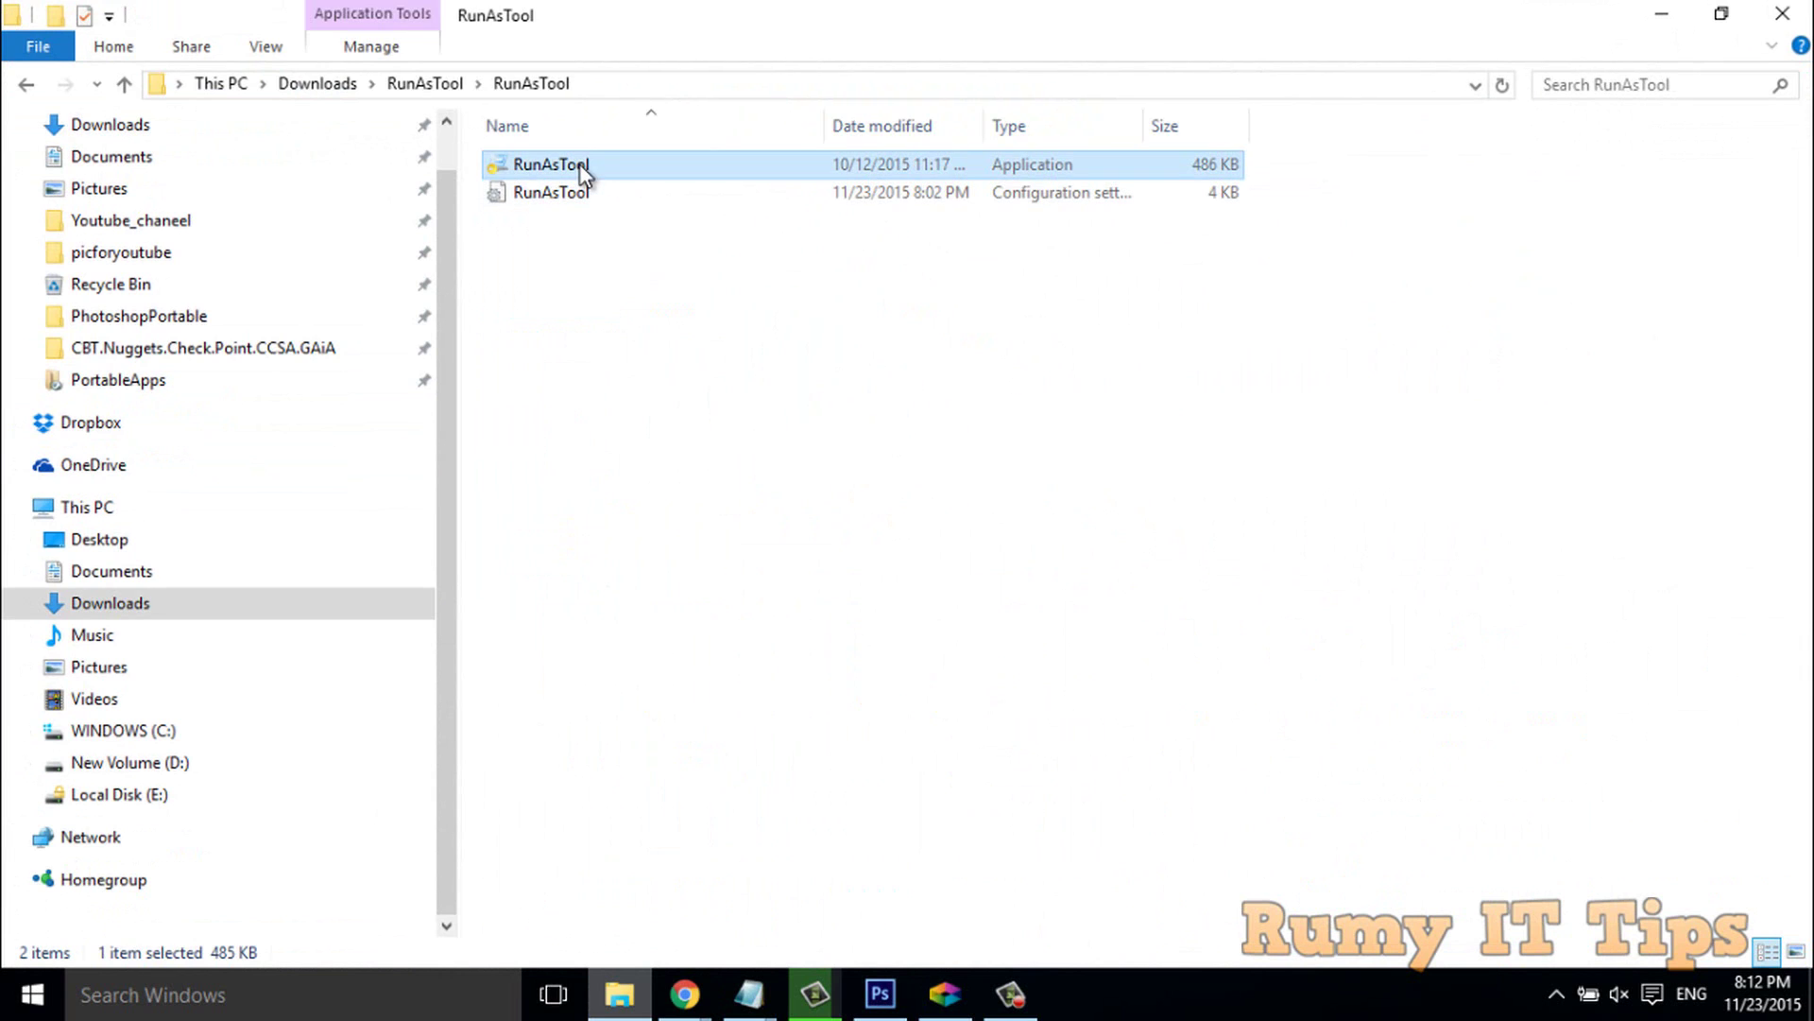
{"action": "right_click", "coordinate": [581, 167]}
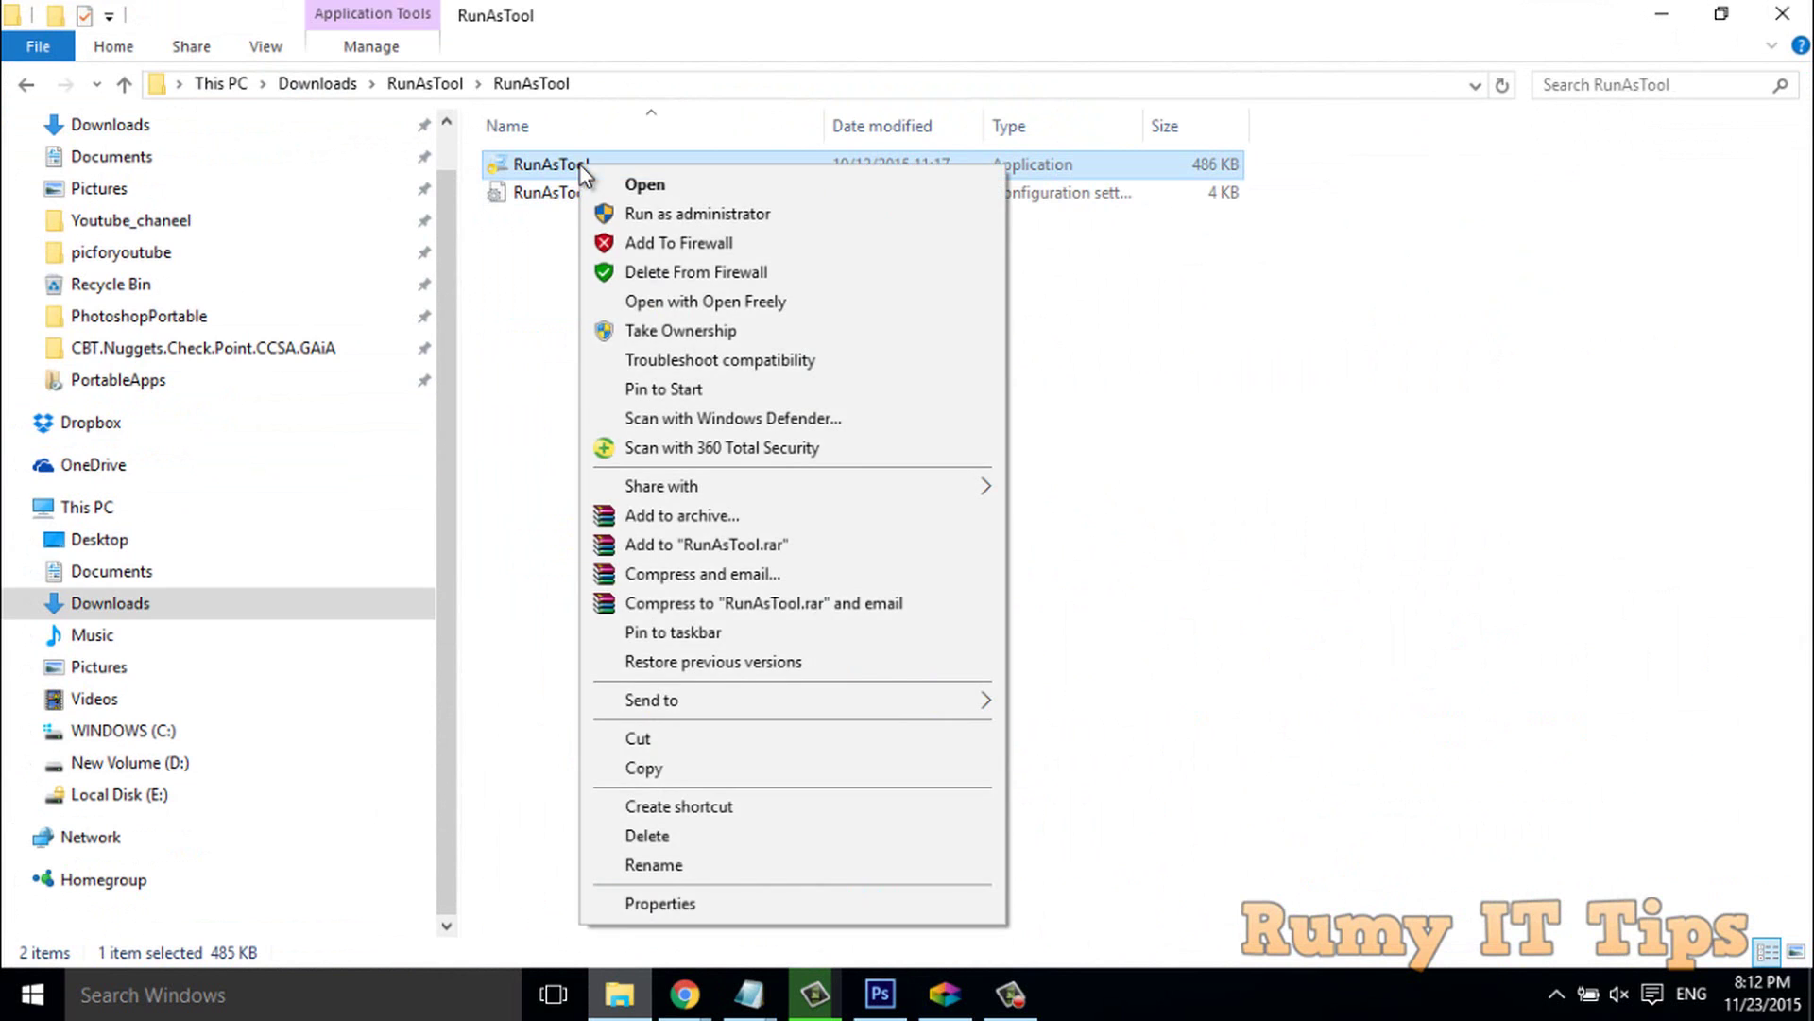
{"action": "left_click", "coordinate": [684, 216]}
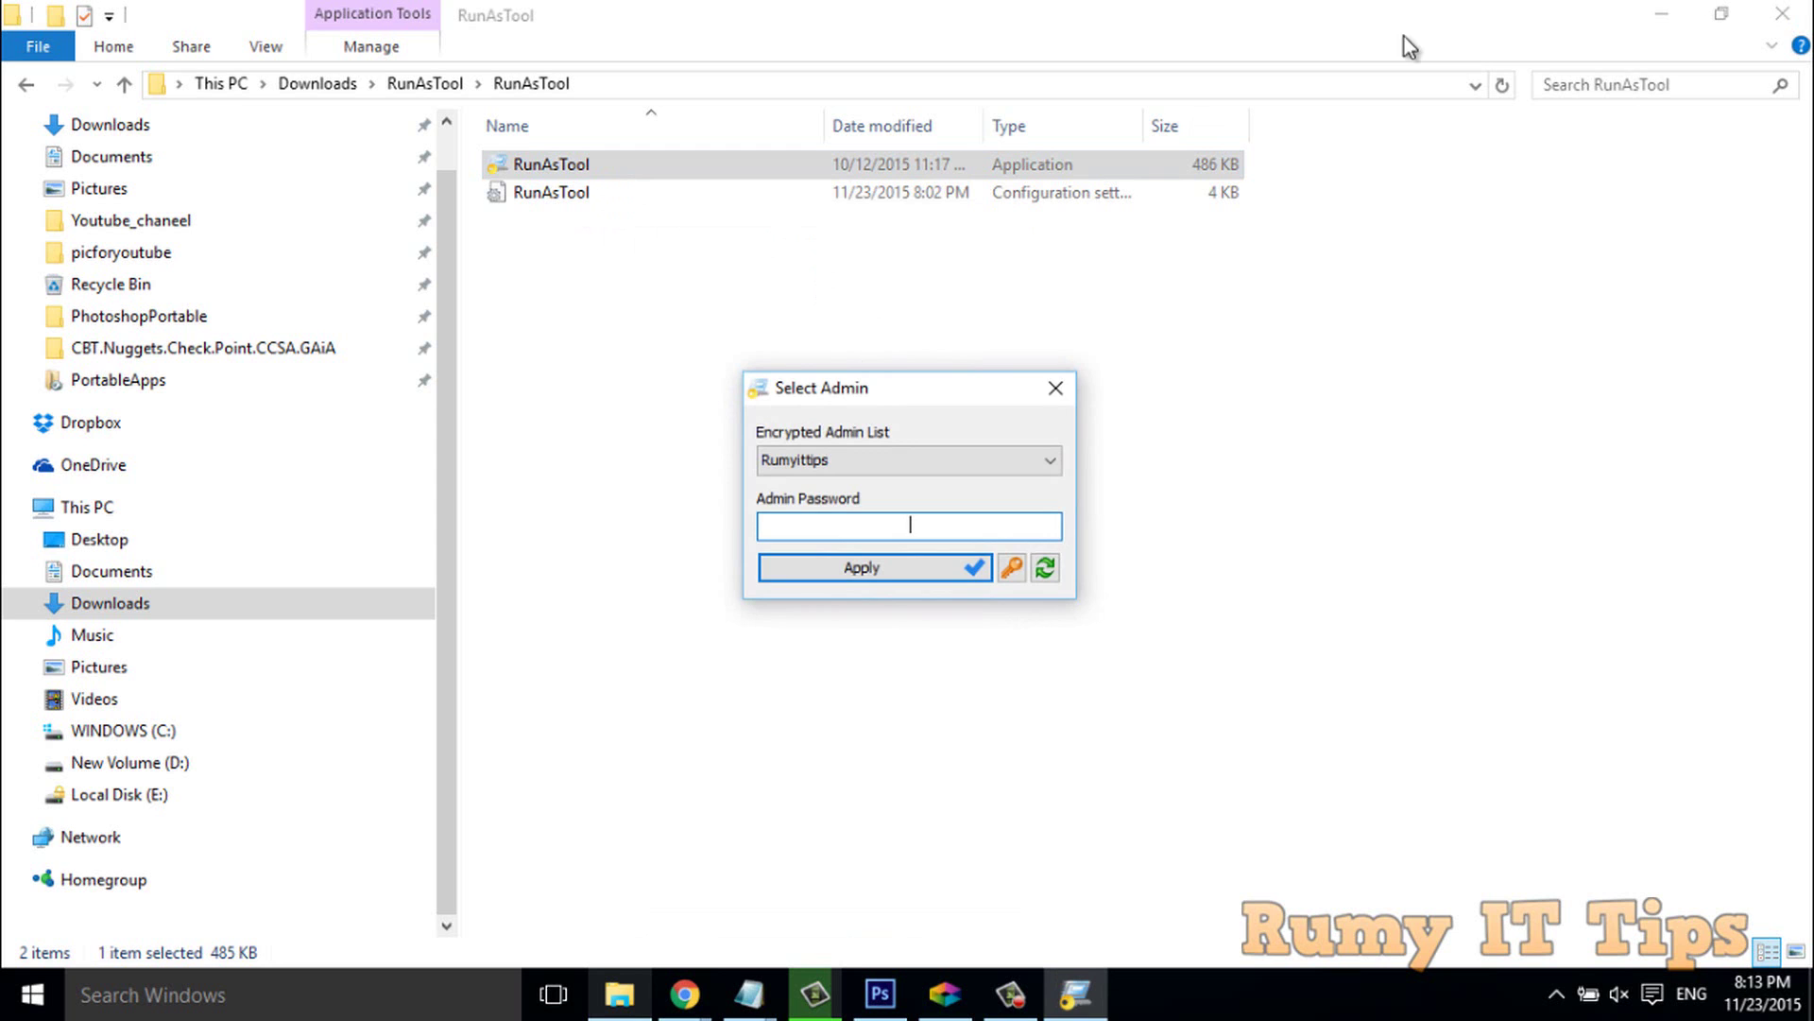
Minimize Explorer and Chrome, then sign in with the encrypted admin account and its password.
{"action": "left_click", "coordinate": [1661, 14]}
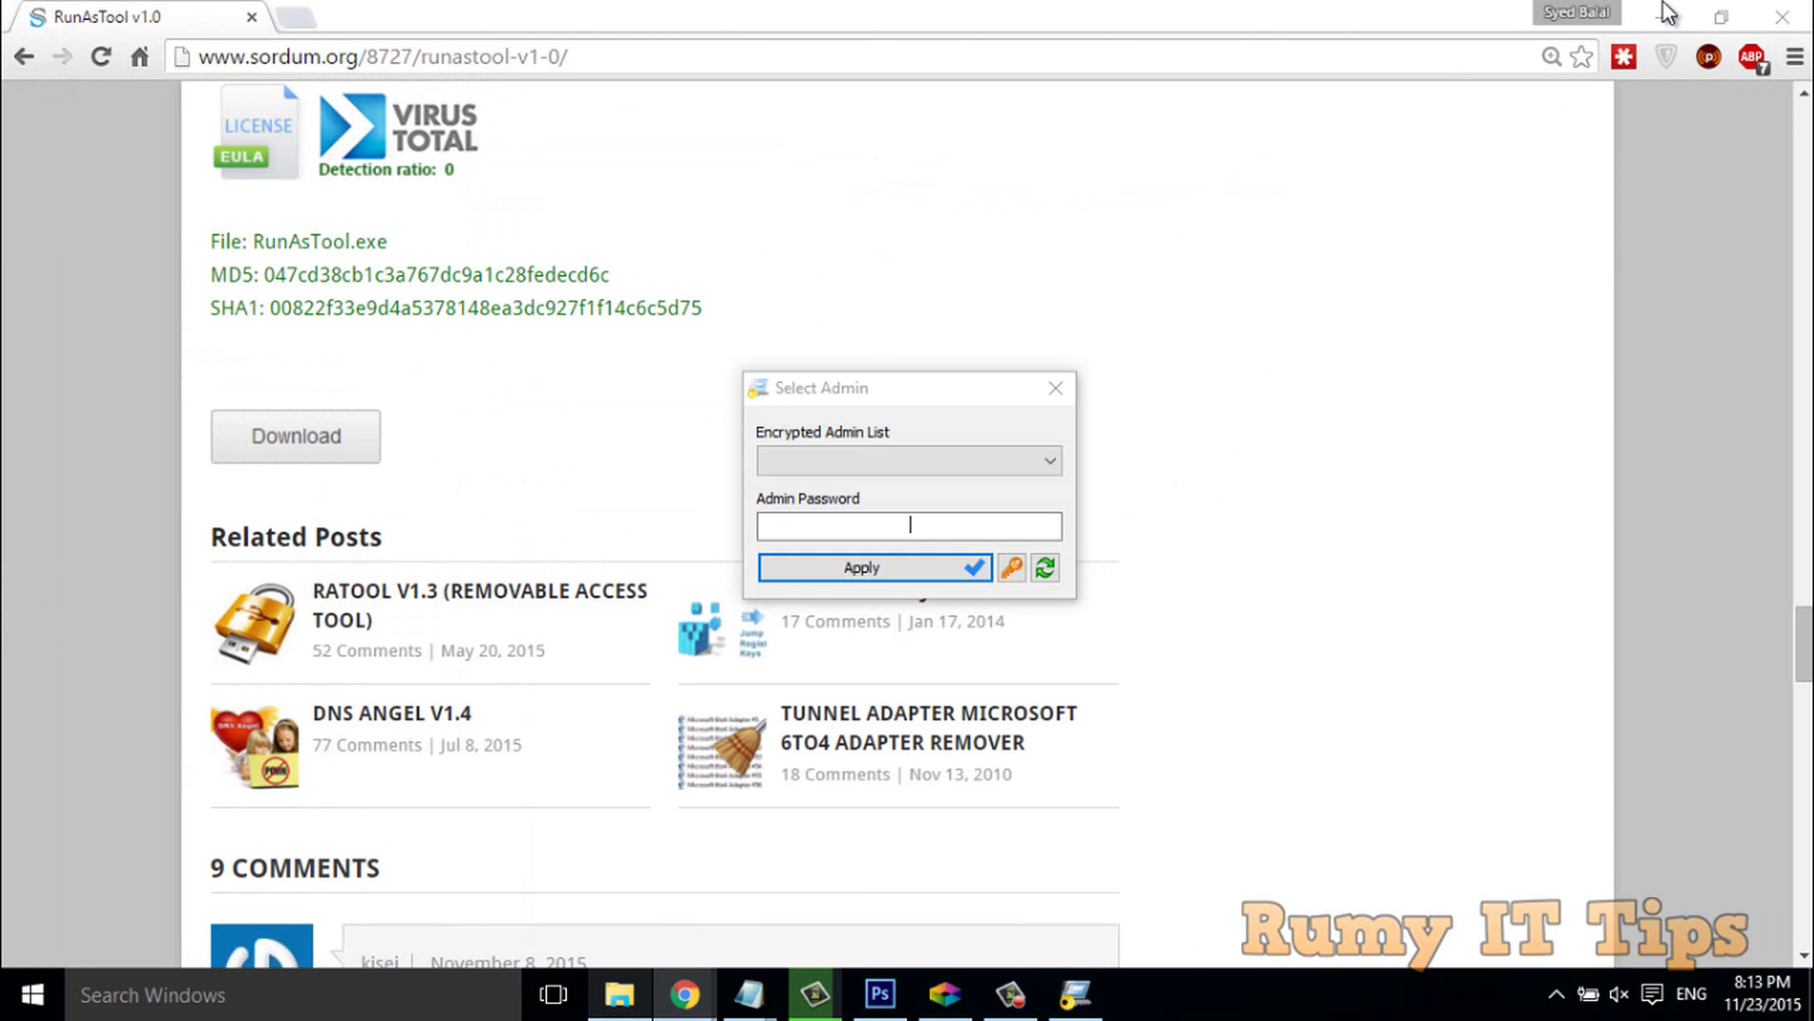
{"action": "left_click", "coordinate": [1663, 4]}
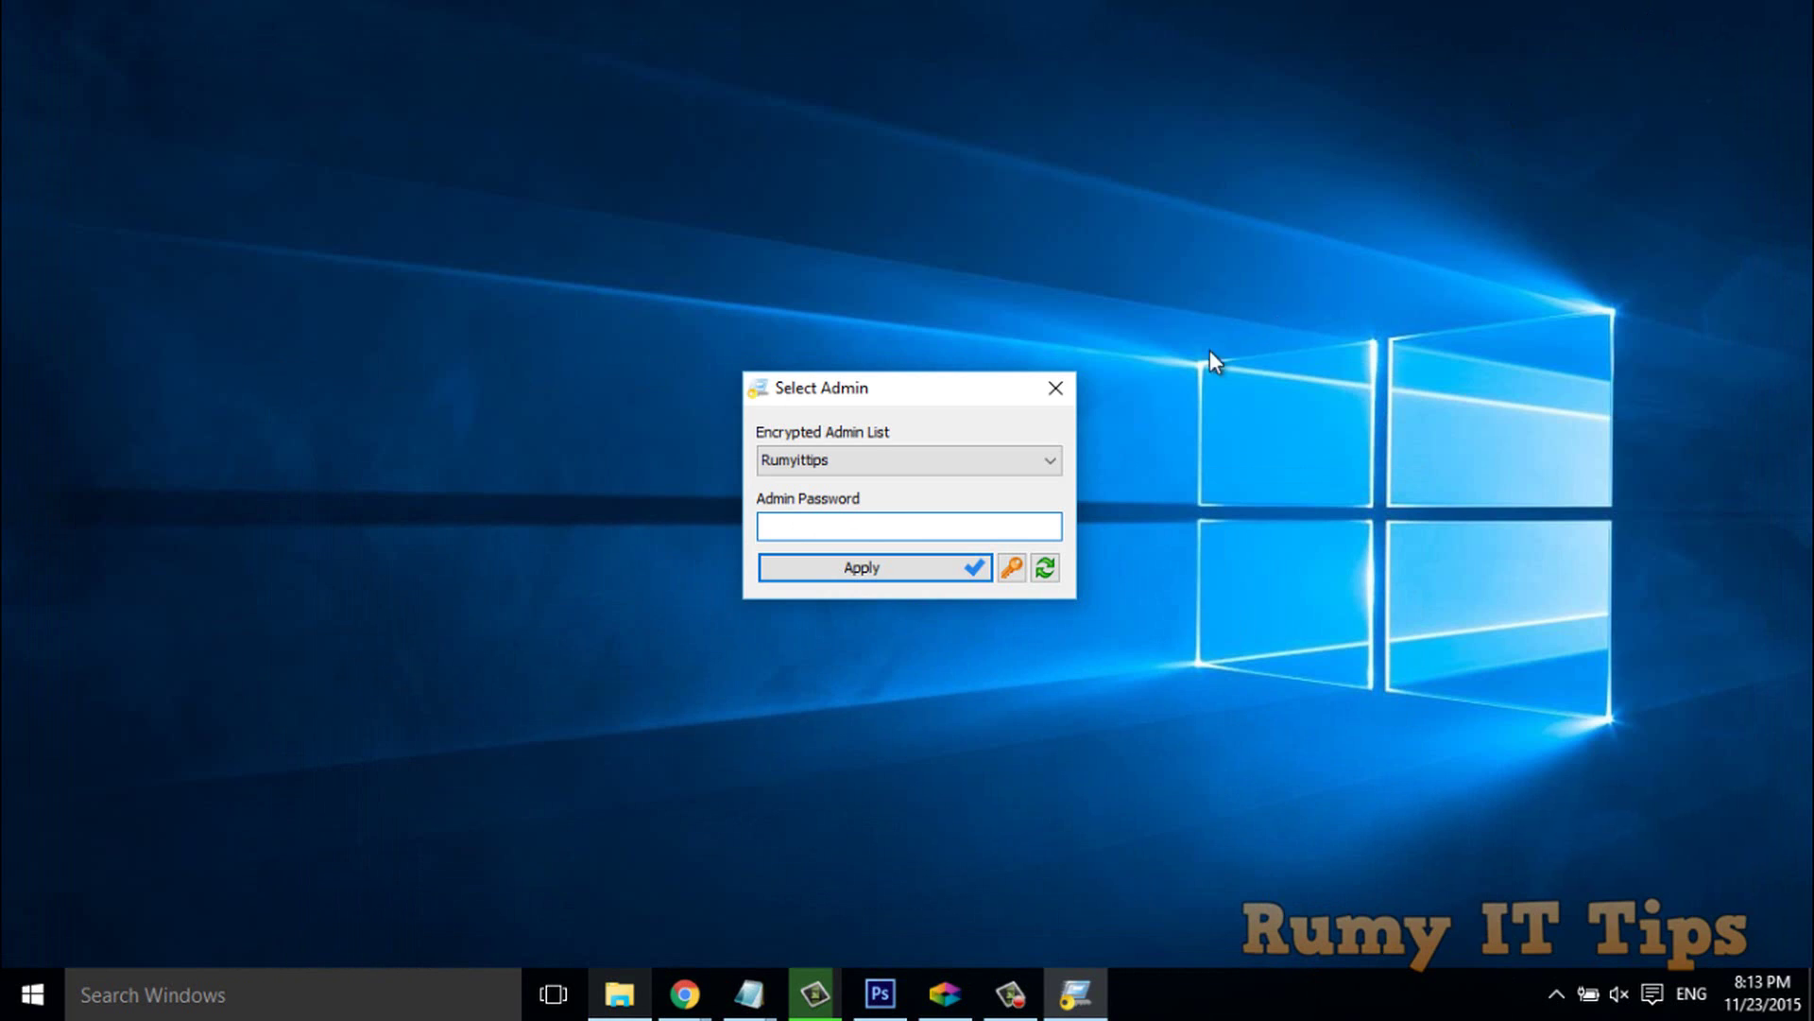
{"action": "left_click", "coordinate": [1037, 470]}
{"action": "left_click", "coordinate": [1037, 470]}
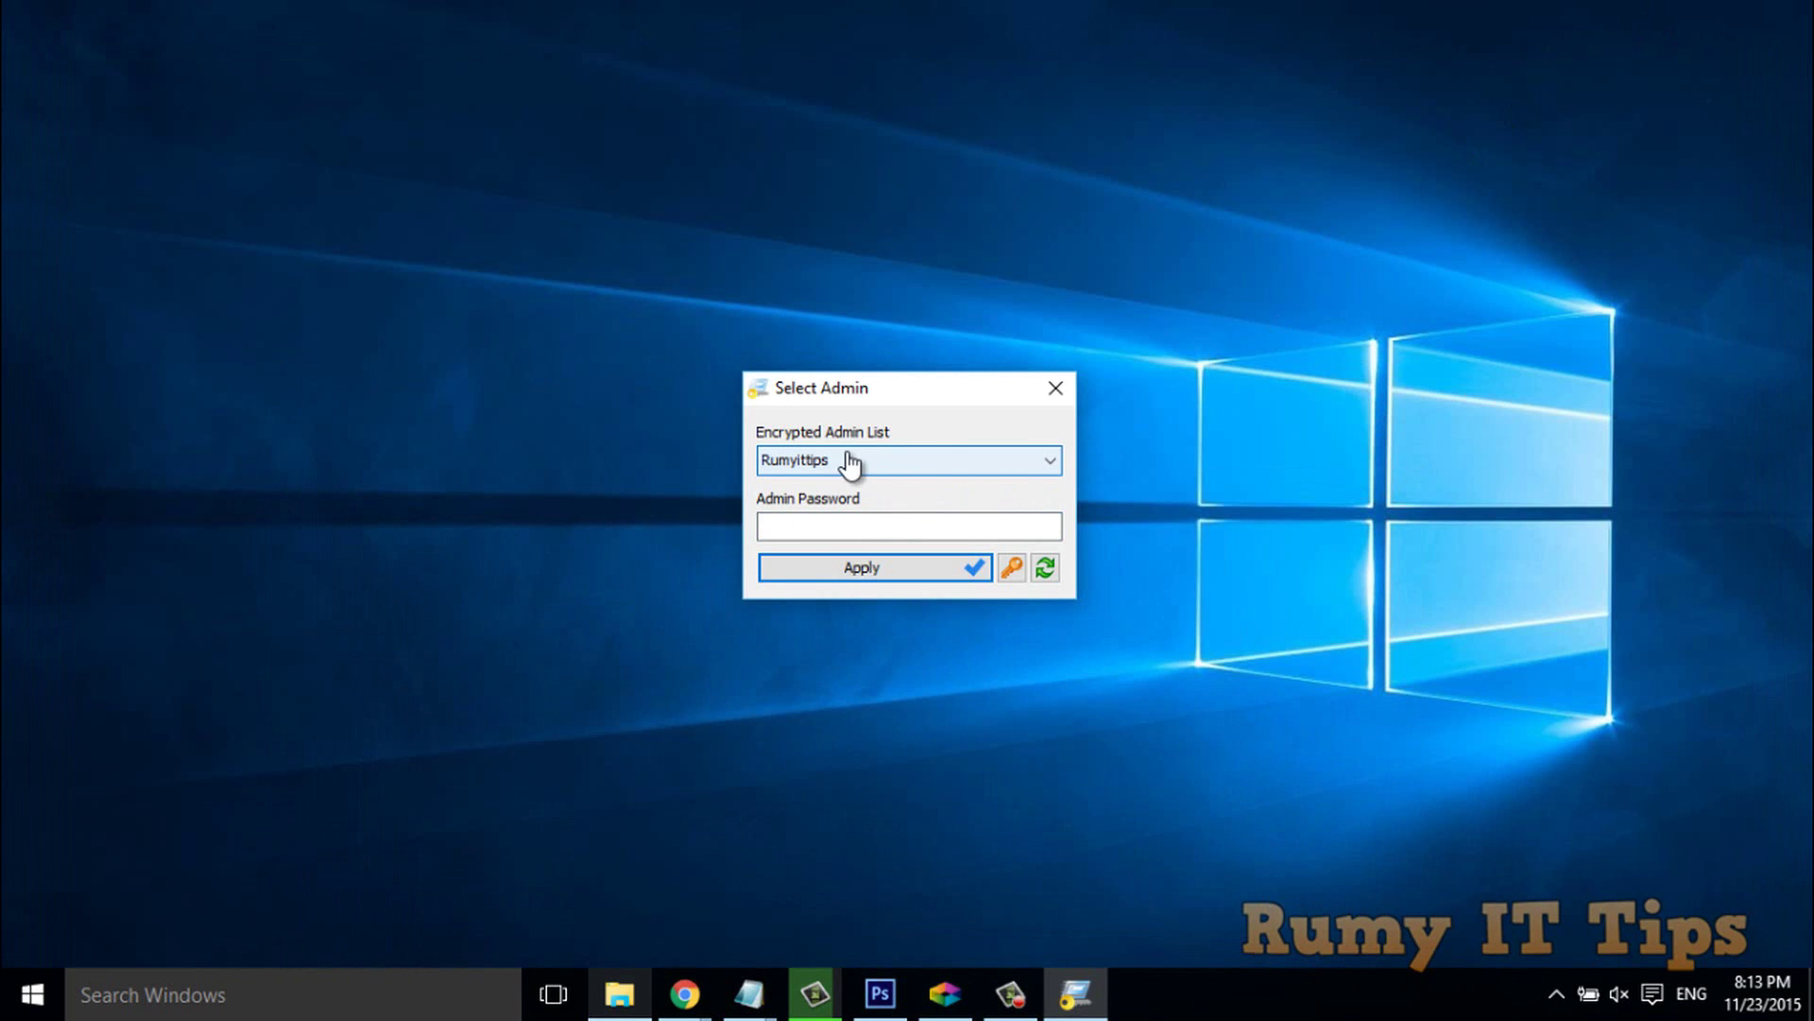
{"action": "left_click", "coordinate": [842, 518]}
{"action": "type", "text": "1"}
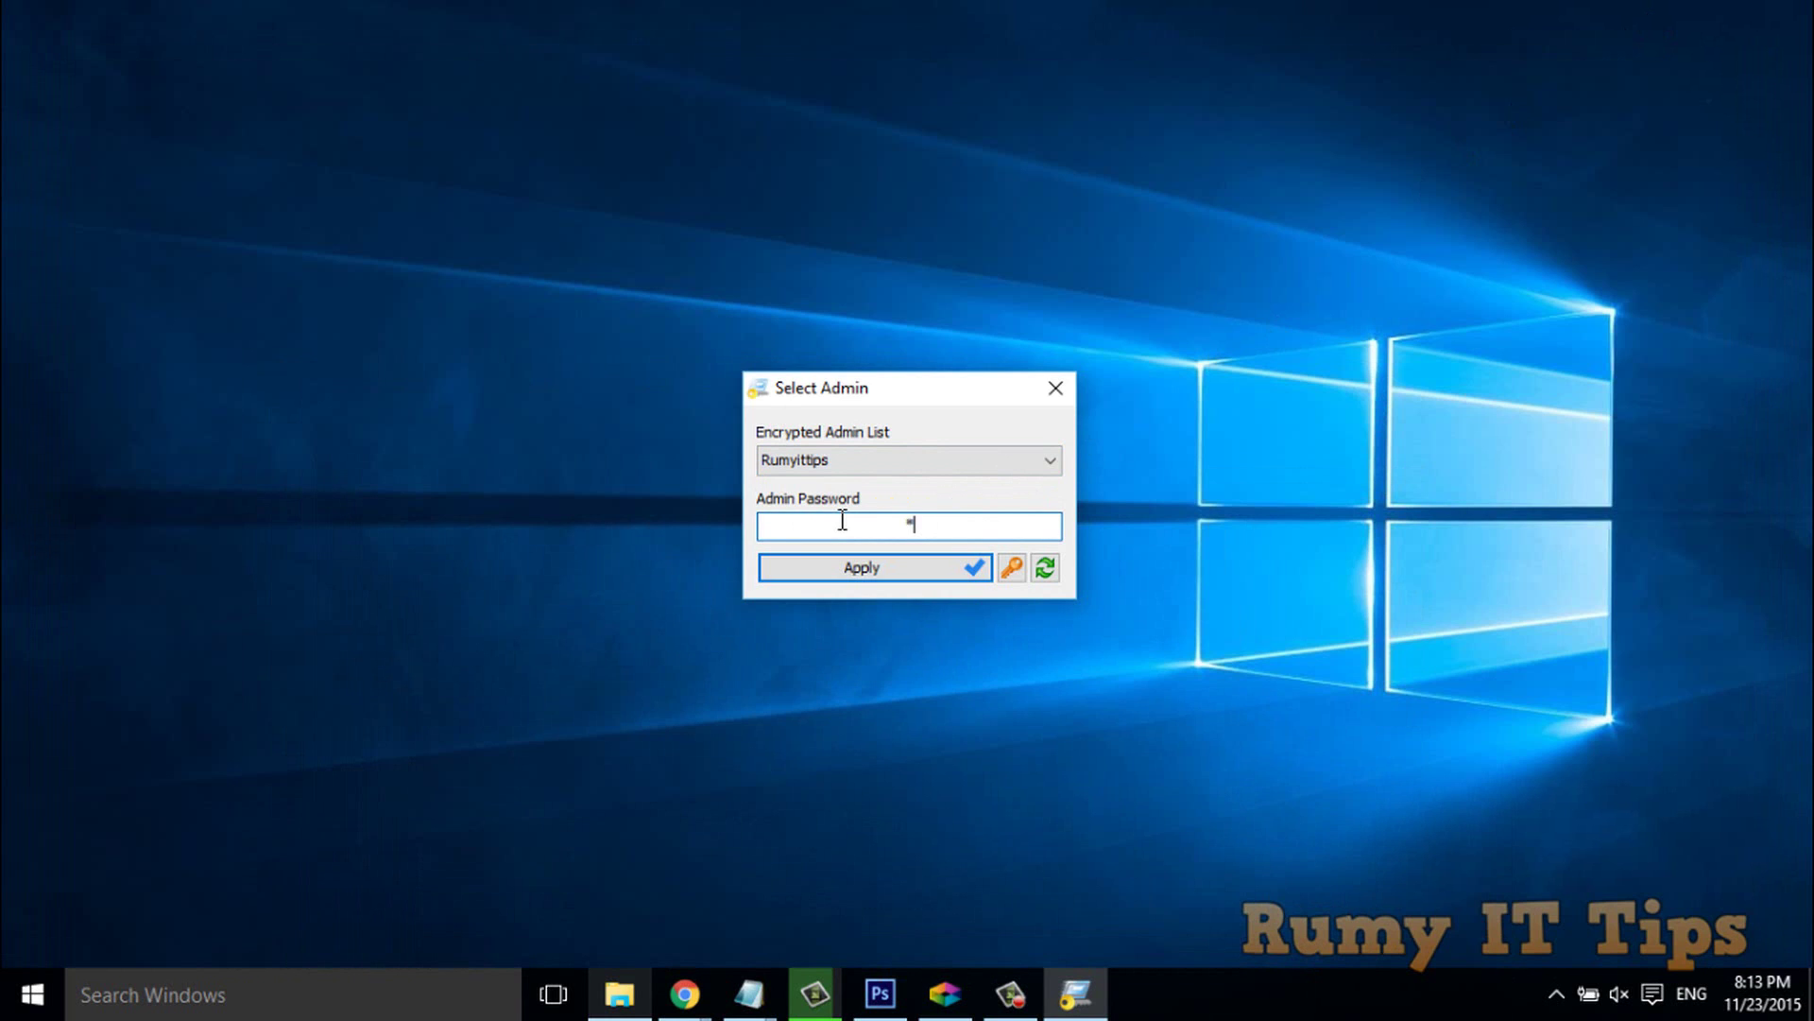
{"action": "type", "text": "23456"}
{"action": "key", "text": "Return"}
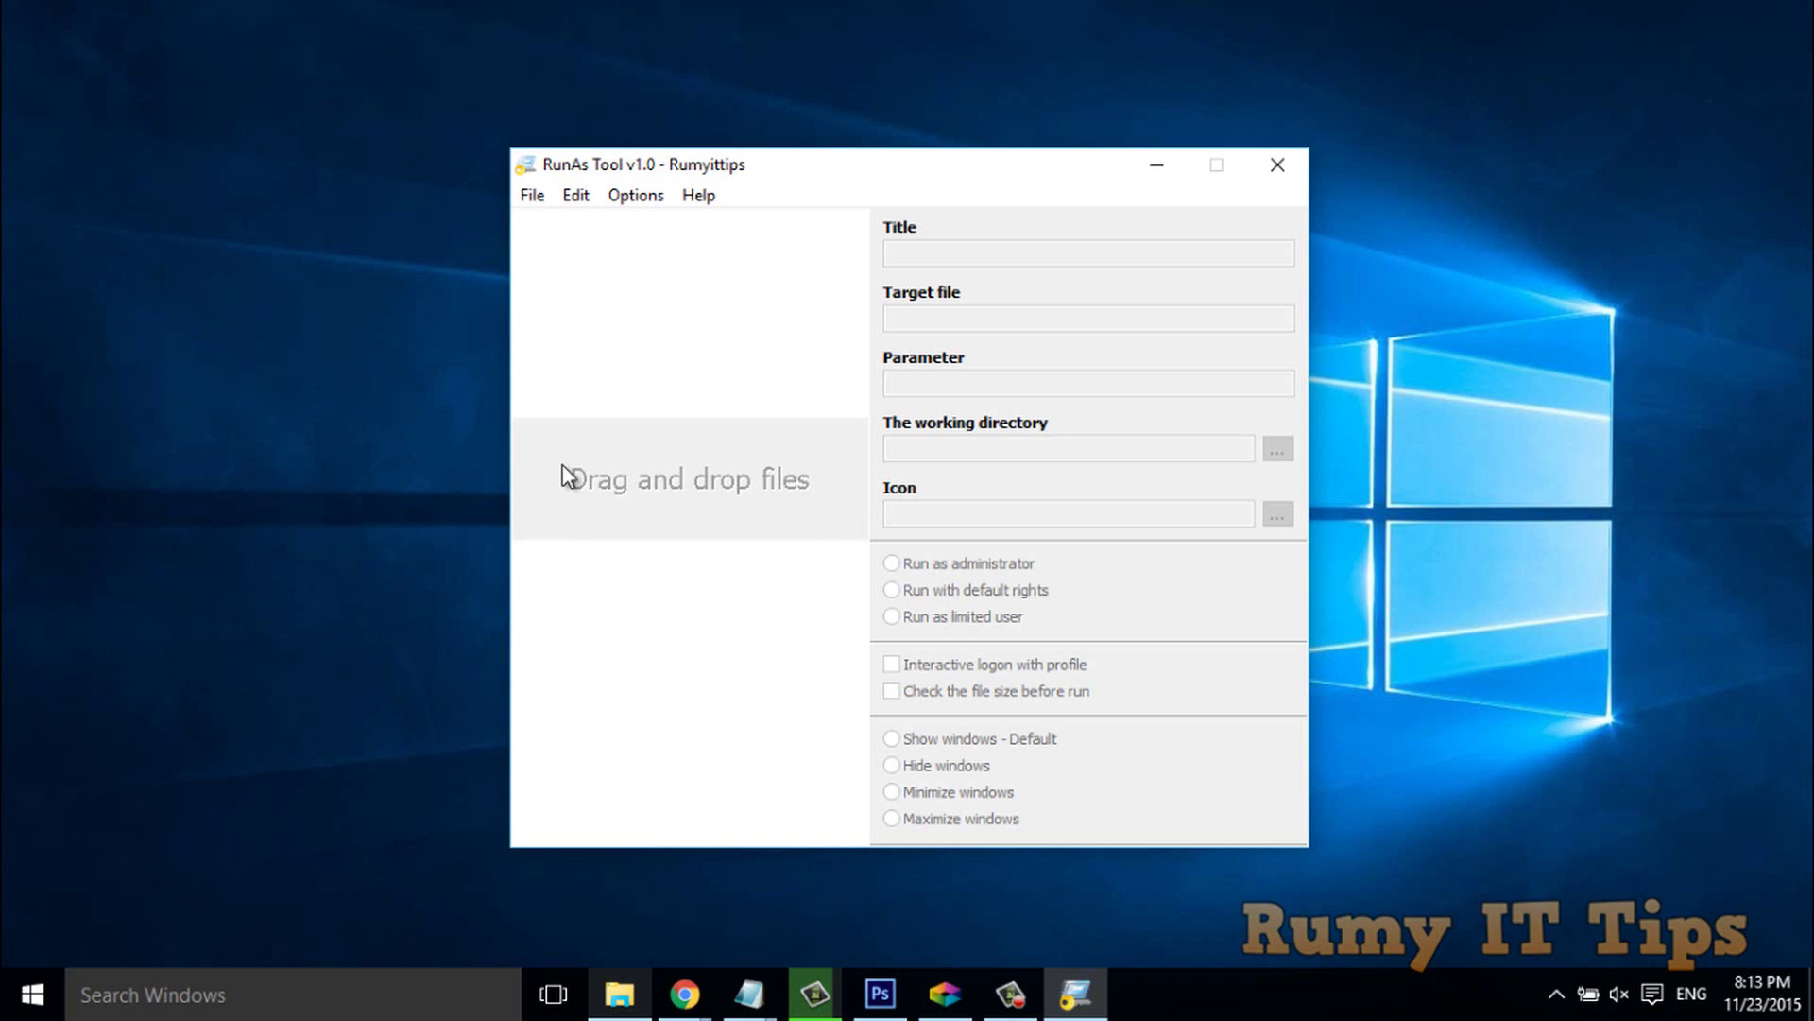
Via File > Add File, browse to Program Files (x86)\Foxit Software\Foxit Reader and select FoxitReader.
{"action": "left_click", "coordinate": [530, 200]}
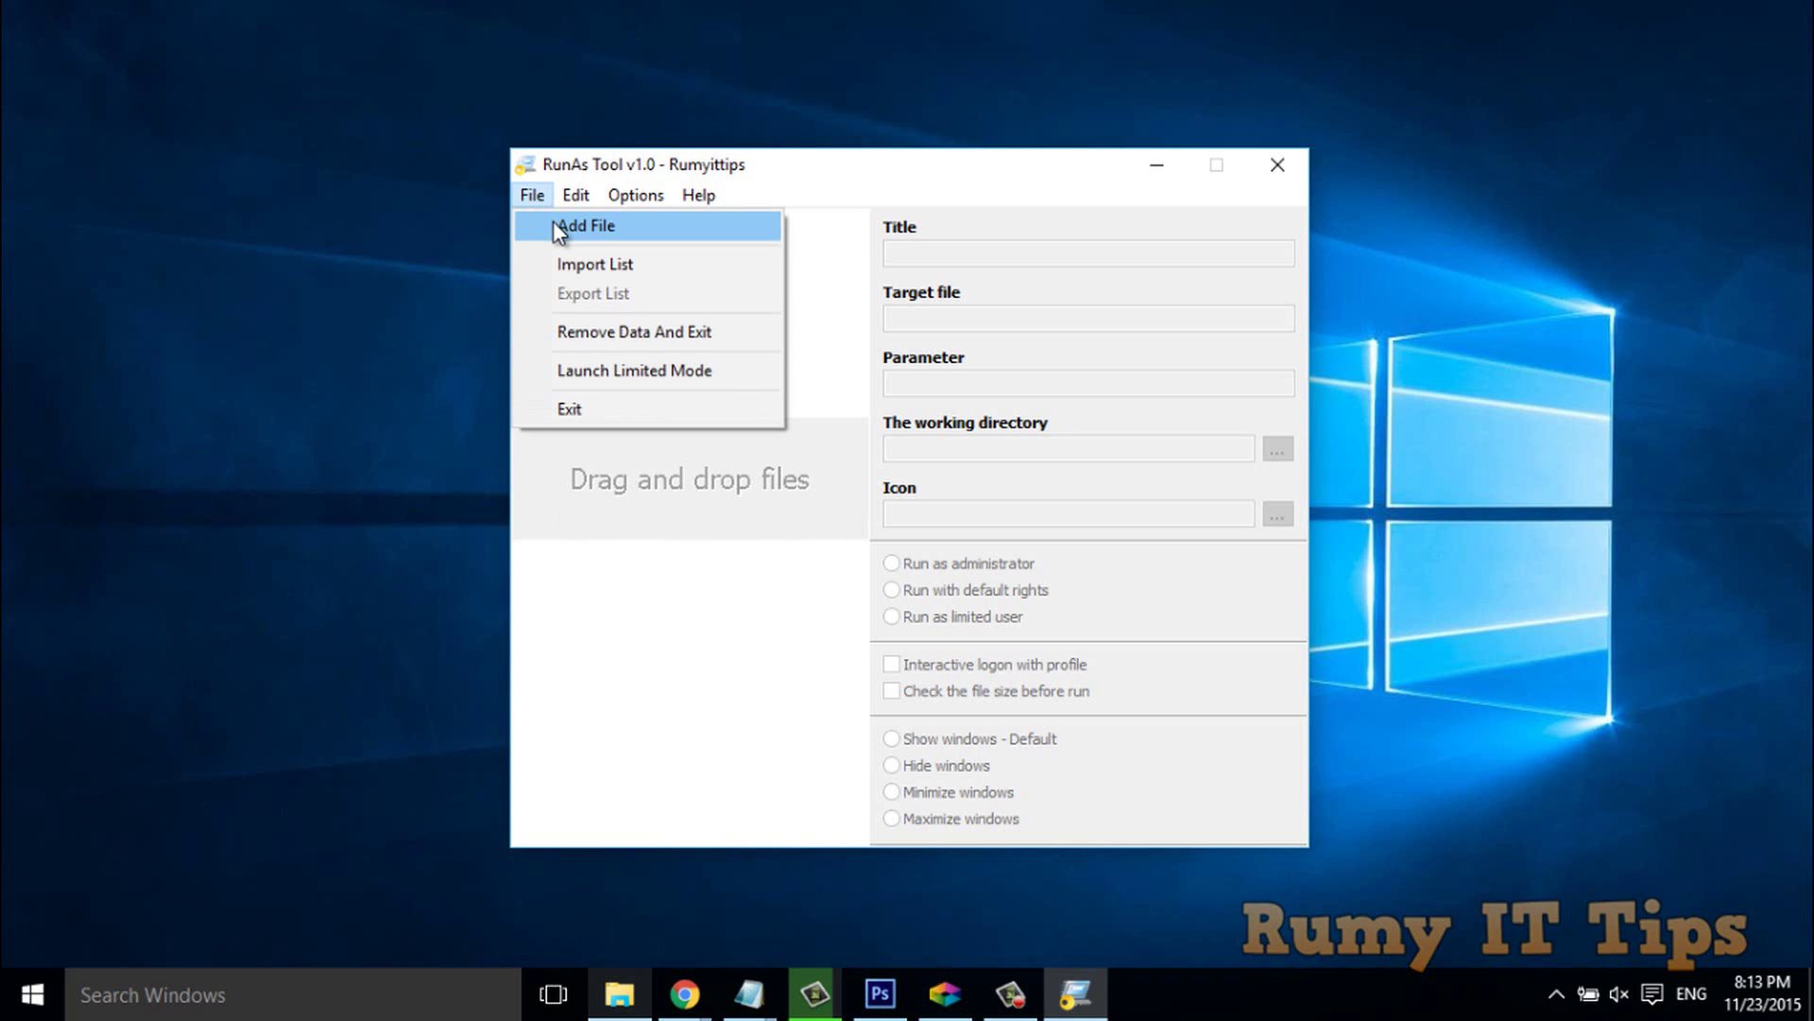
{"action": "left_click", "coordinate": [559, 227]}
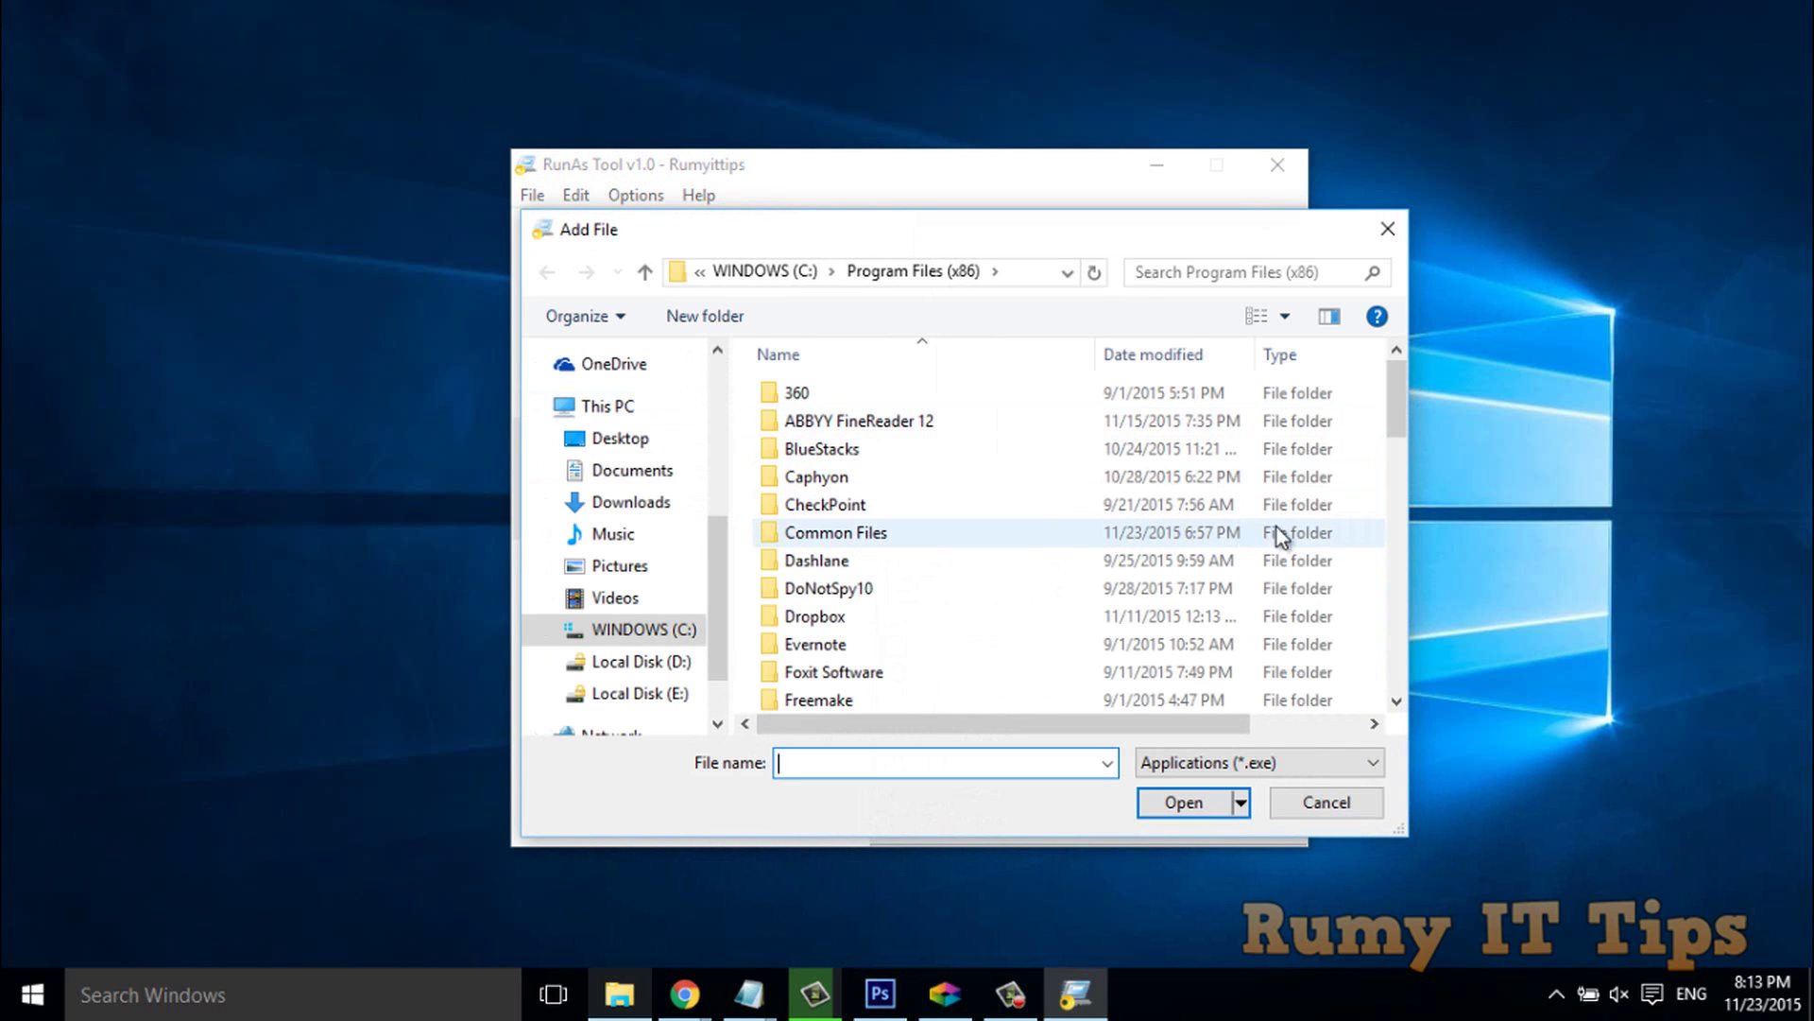
{"action": "left_click_drag", "start_coordinate": [1396, 405], "coordinate": [1398, 438]}
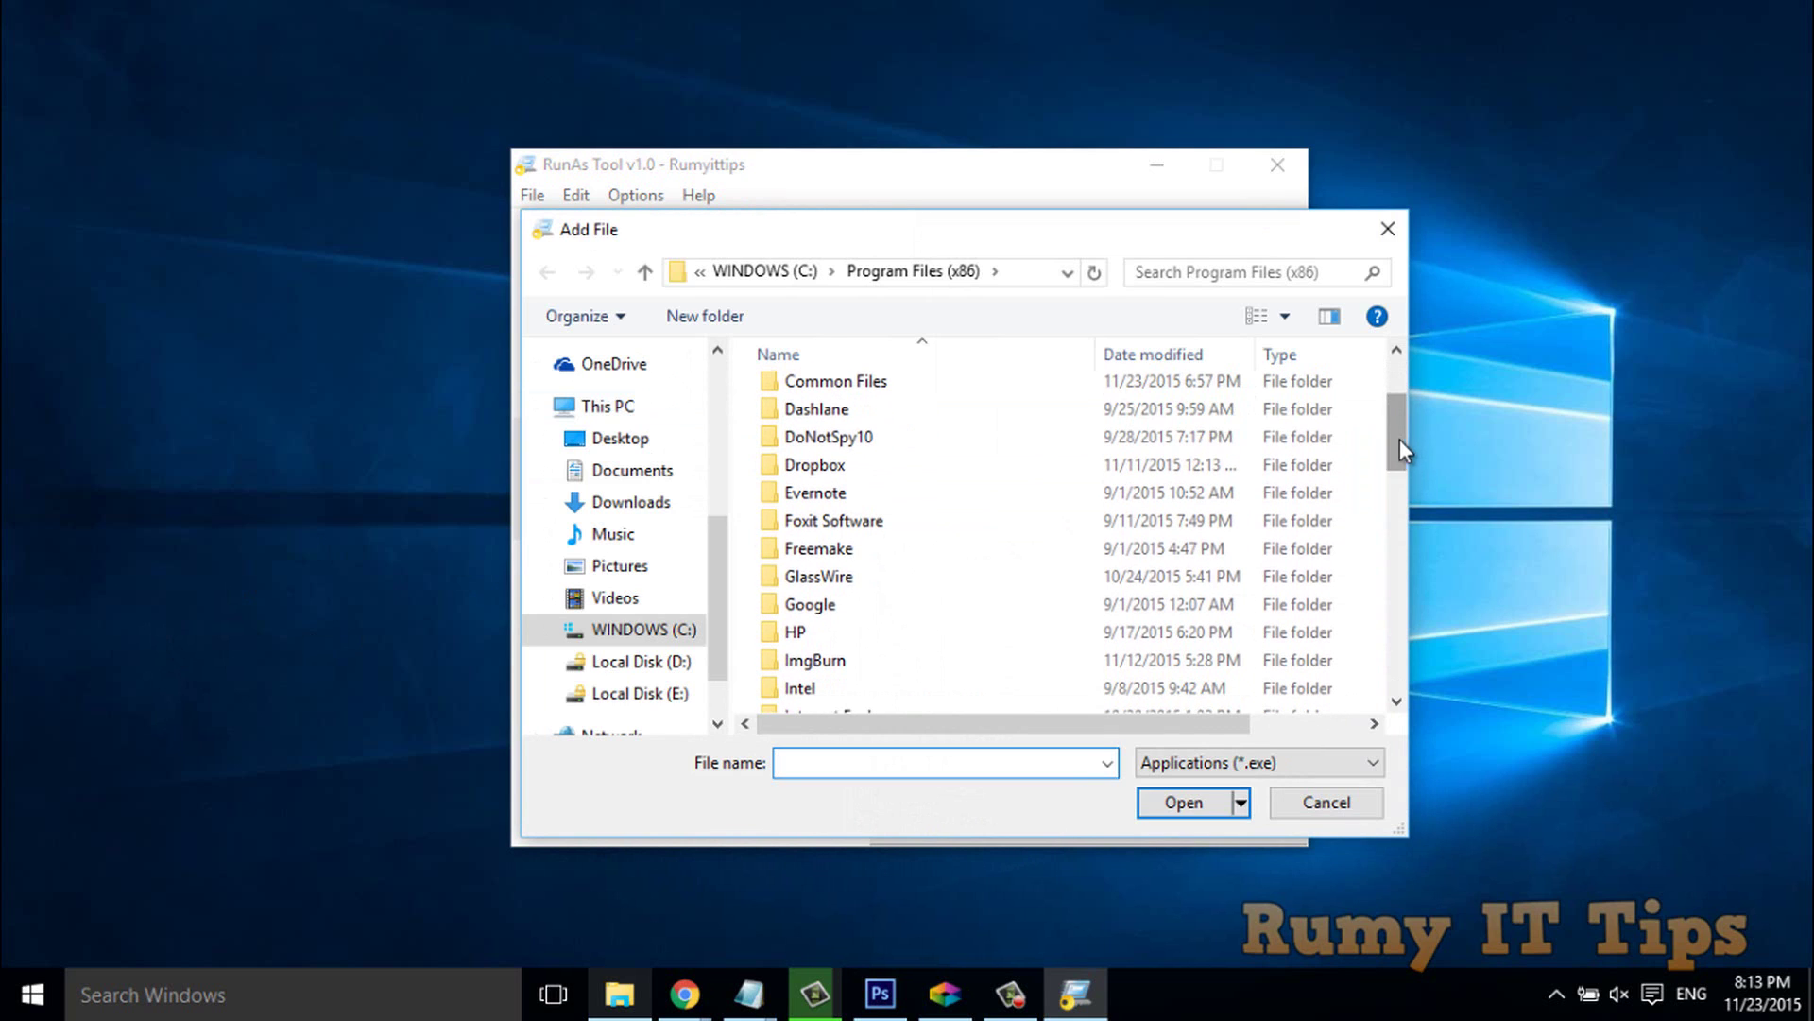
{"action": "left_click", "coordinate": [908, 527]}
{"action": "double_click", "coordinate": [908, 527]}
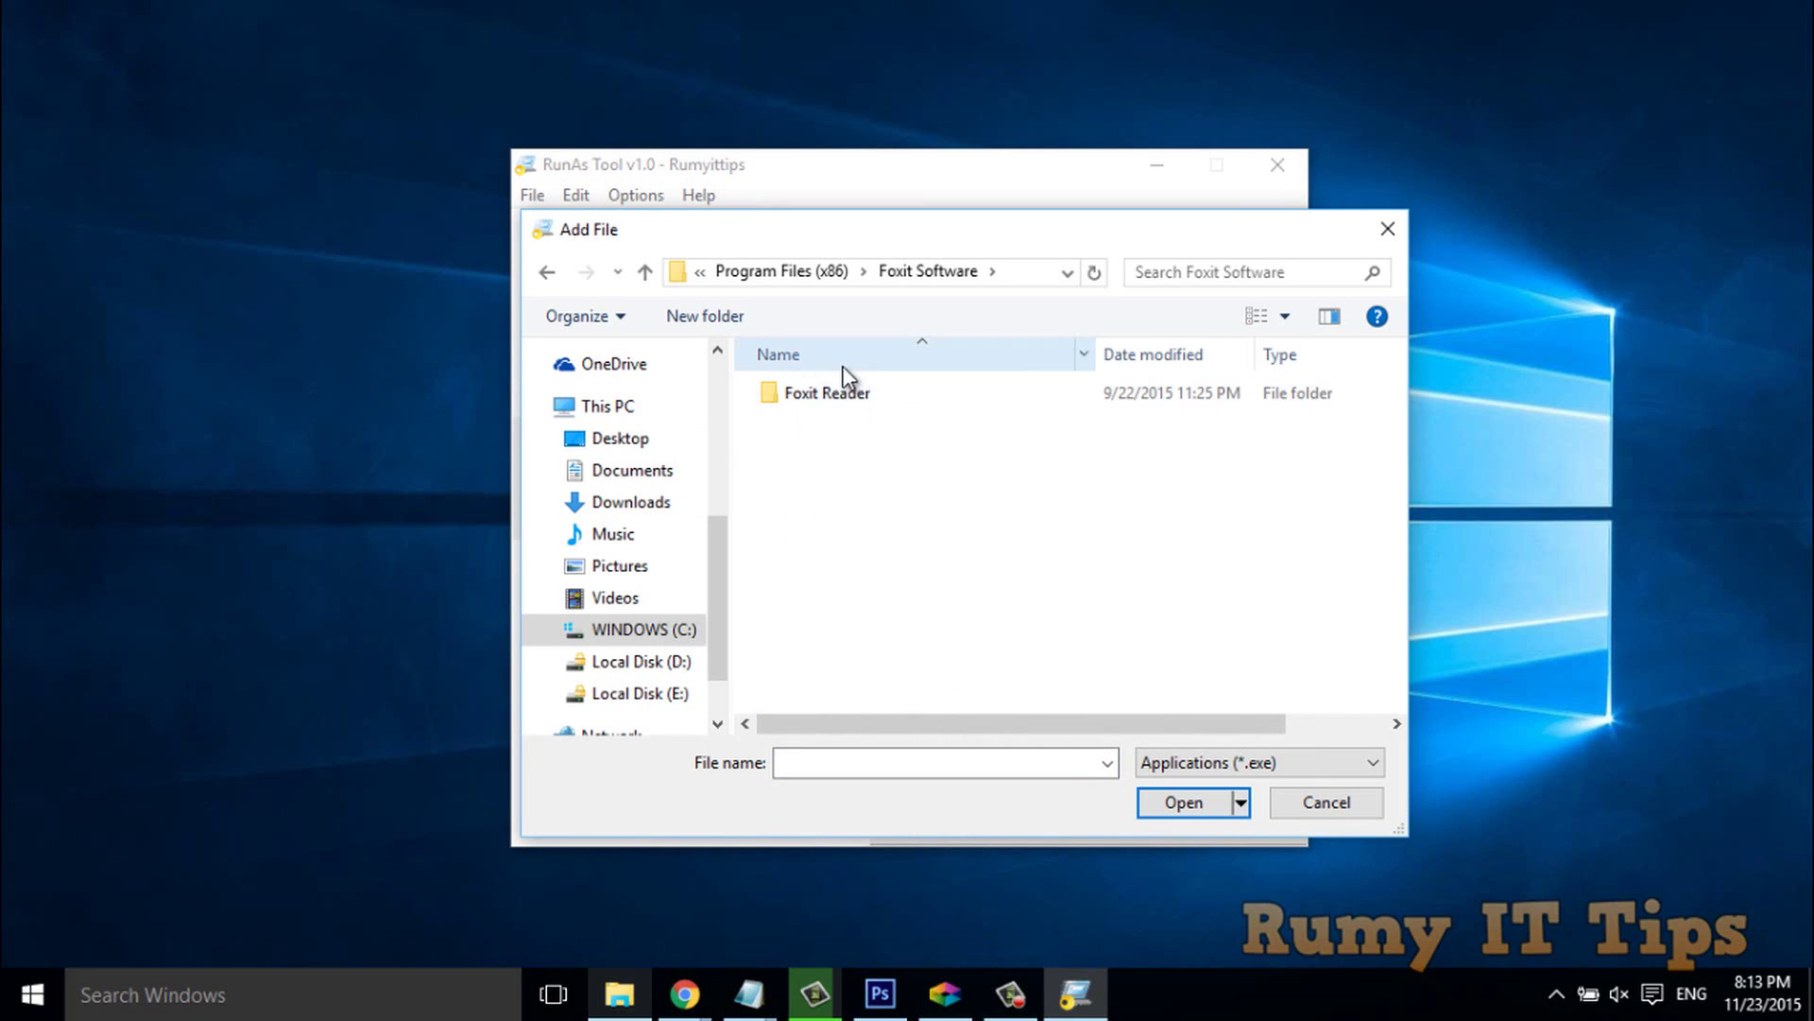
{"action": "double_click", "coordinate": [843, 392]}
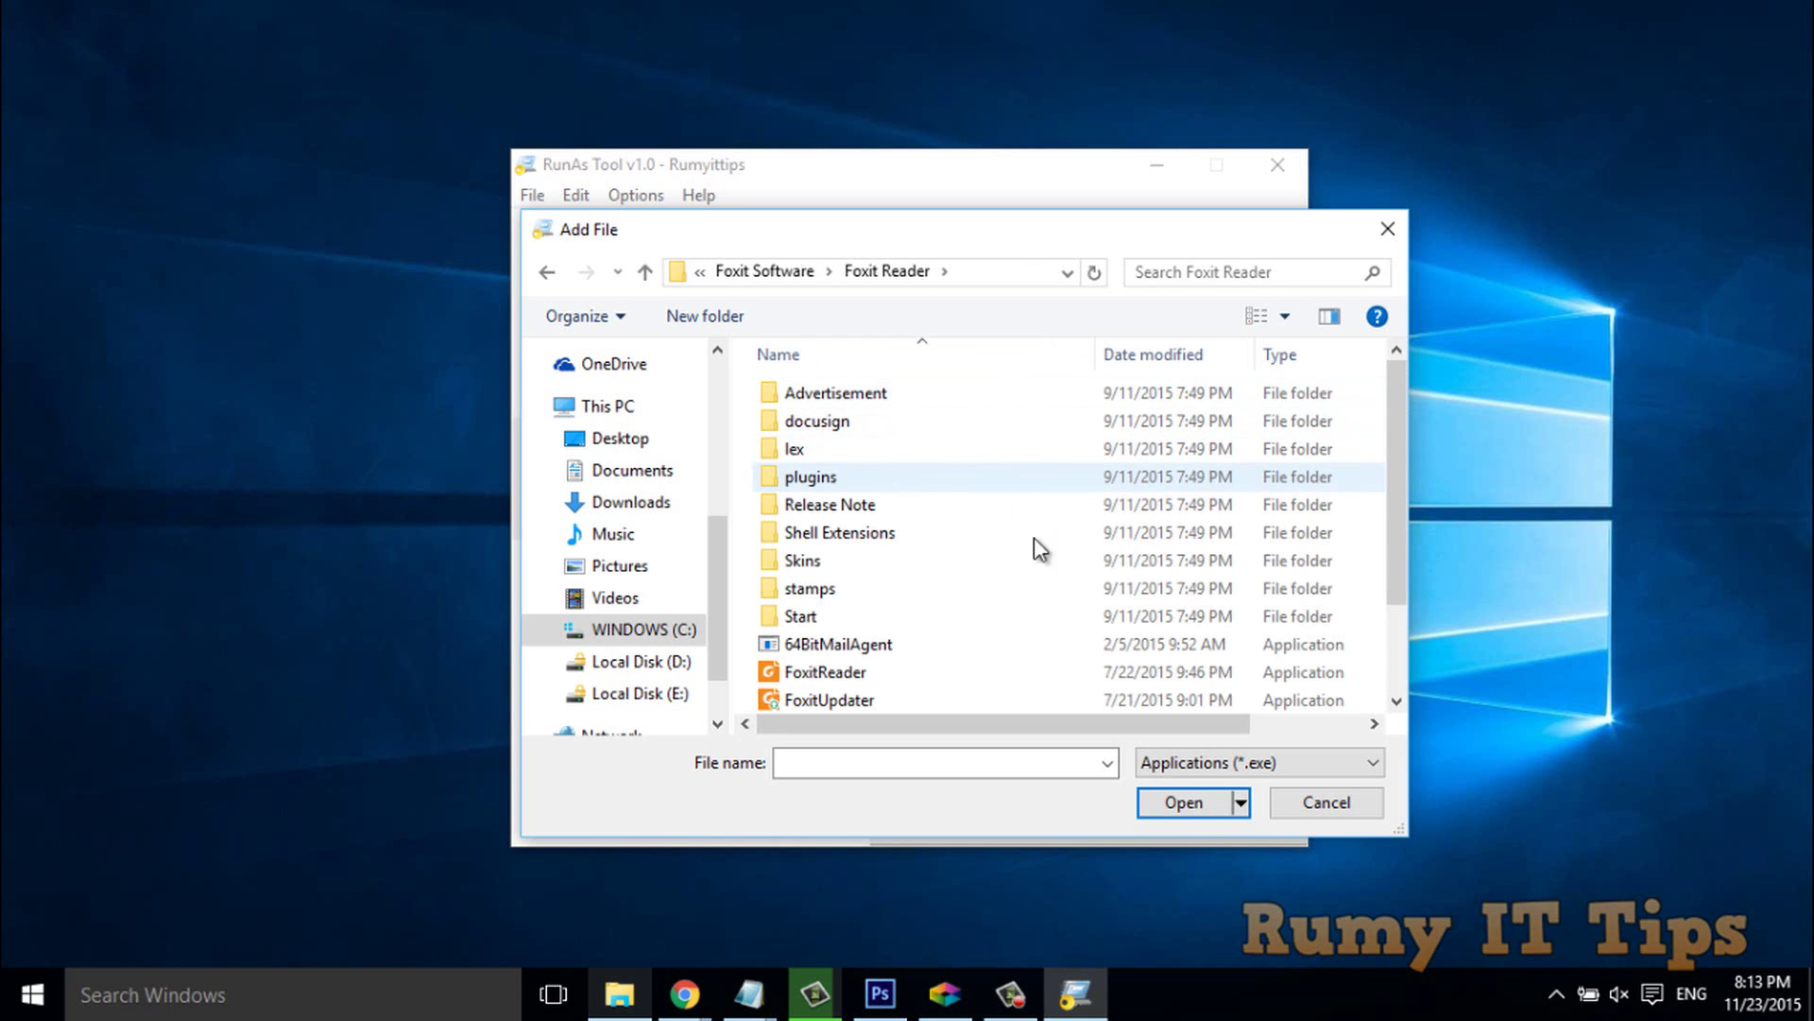
{"action": "left_click", "coordinate": [971, 673]}
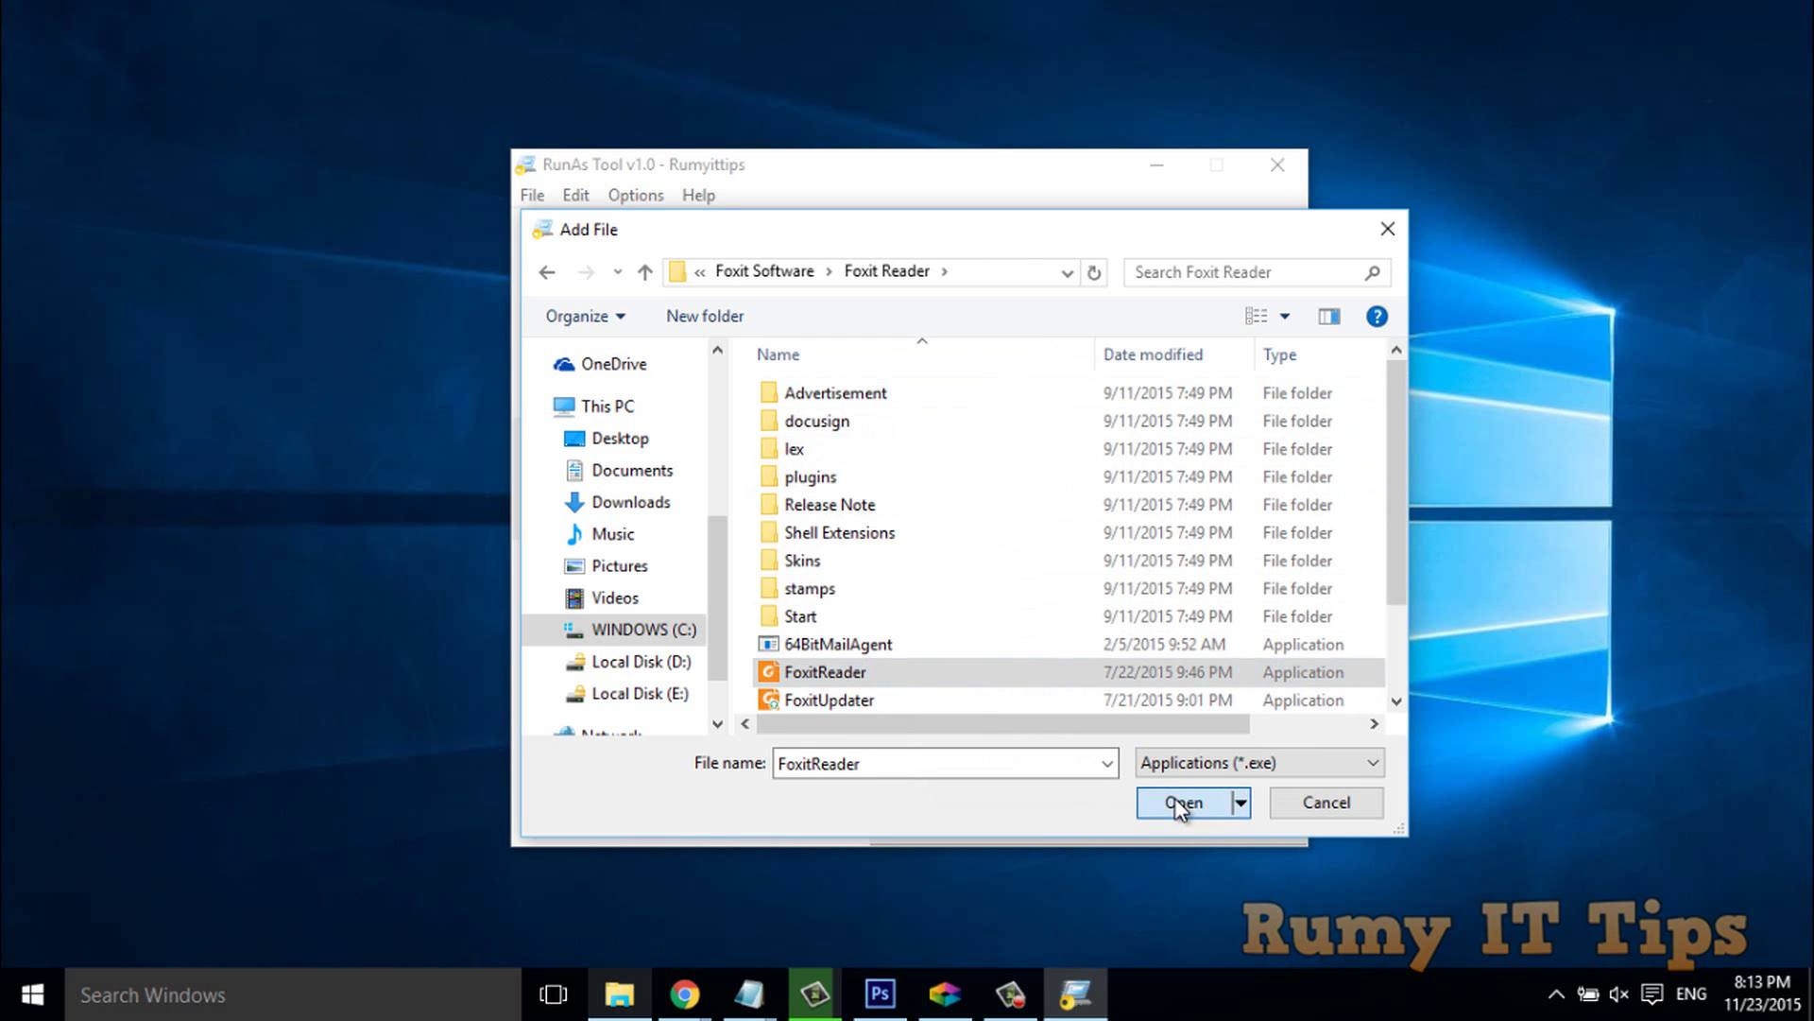
Confirm the Add File dialog so FoxitReader.exe joins the list as Foxit Reader 7.2.
{"action": "left_click", "coordinate": [1181, 802]}
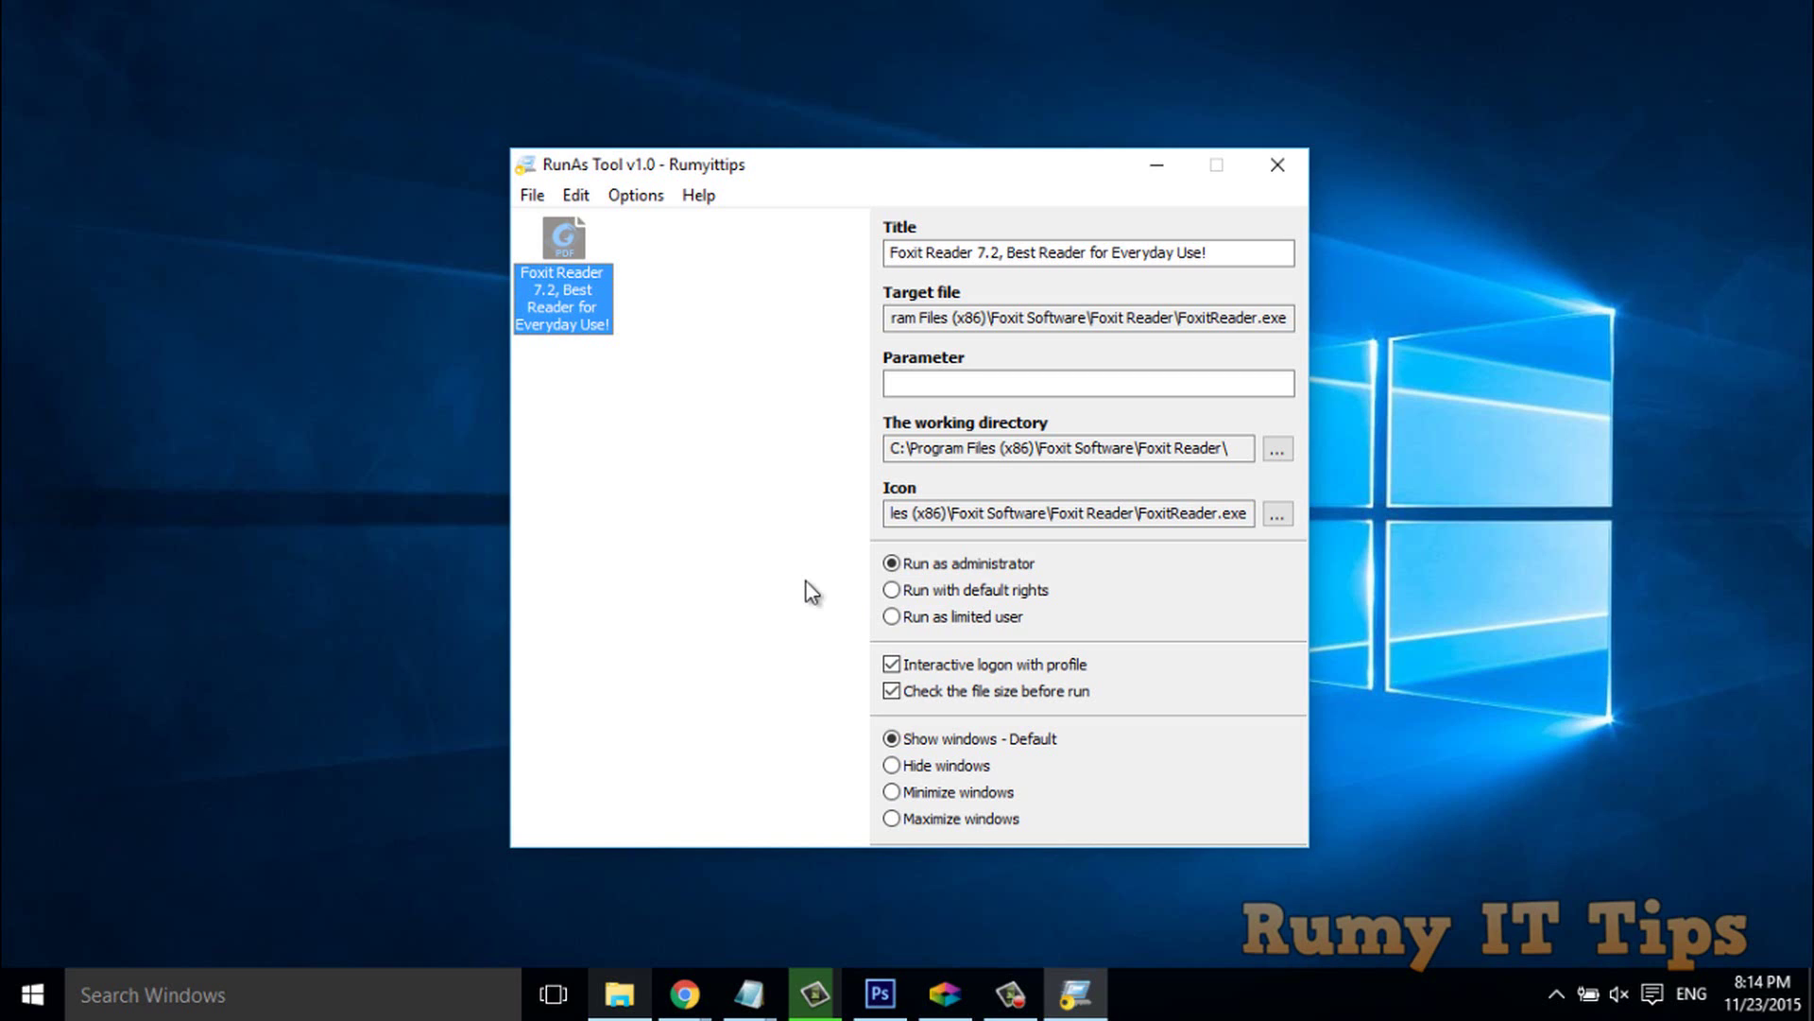
Bring up the context menu for the Foxit Reader 7.2 entry.
{"action": "right_click", "coordinate": [561, 279]}
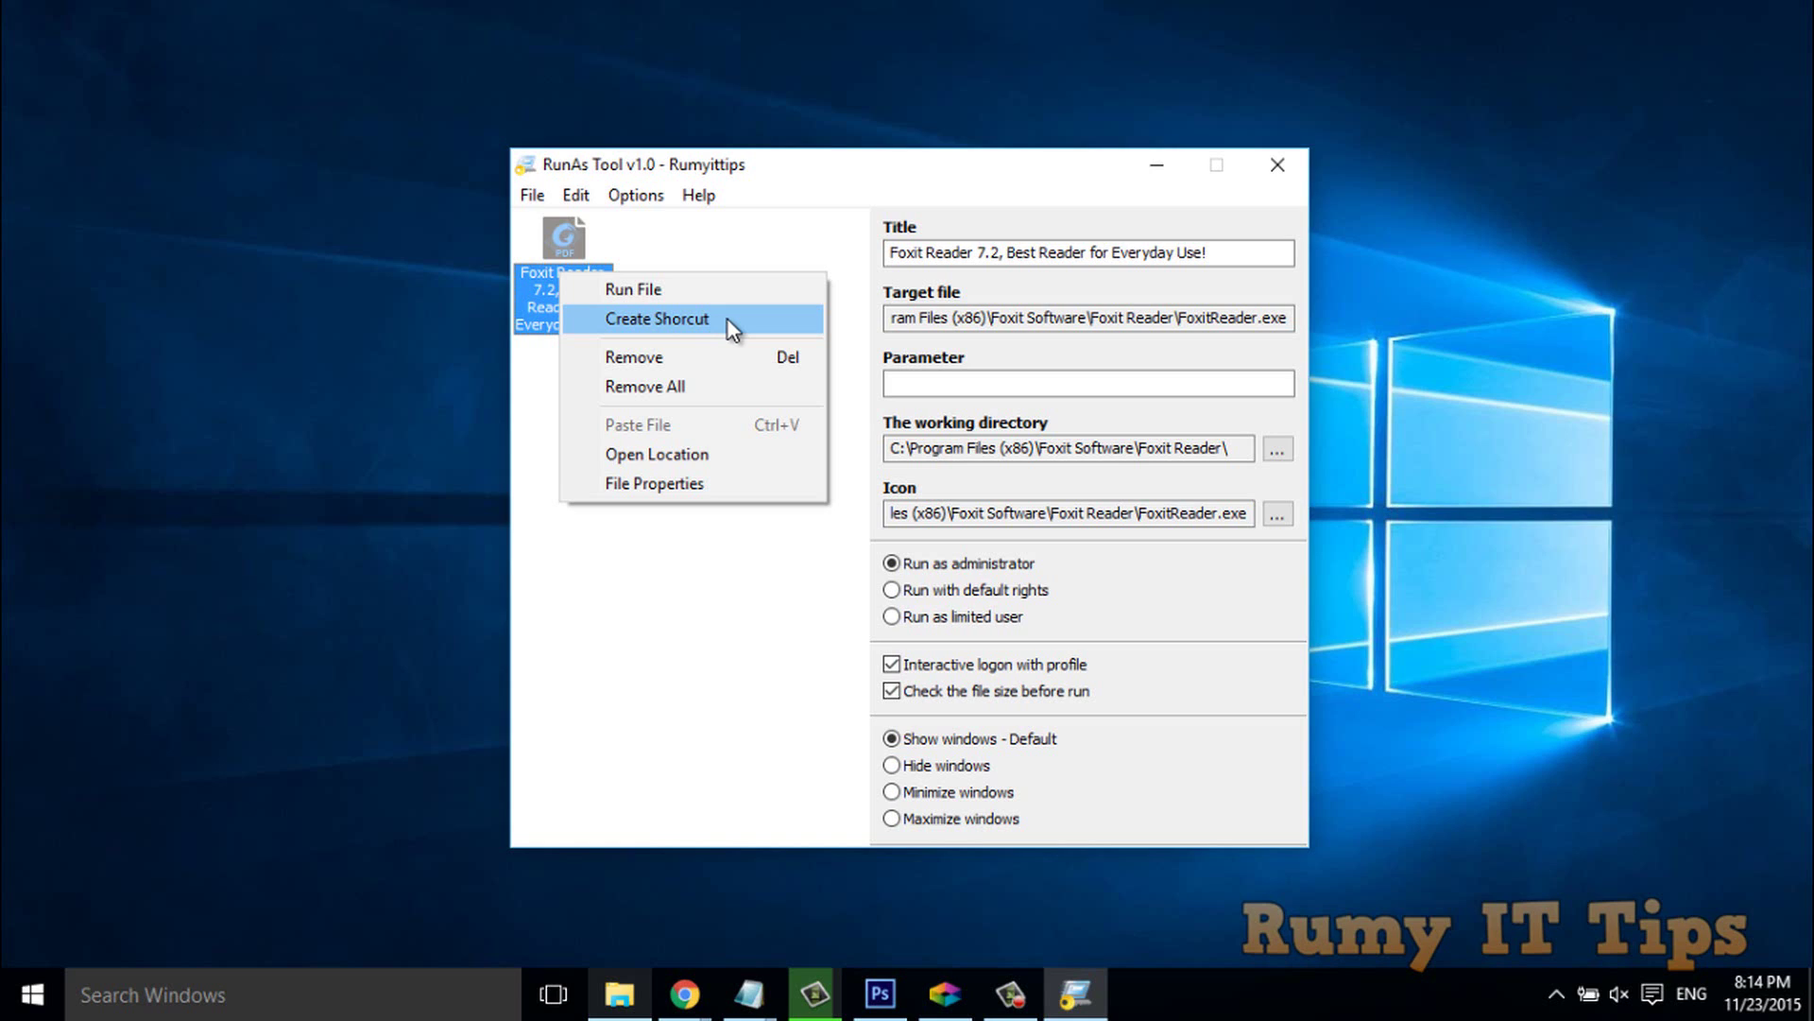
Check that Options has Create Shortcut to Desktop enabled, then minimize RunAs Tool.
{"action": "left_click", "coordinate": [619, 193]}
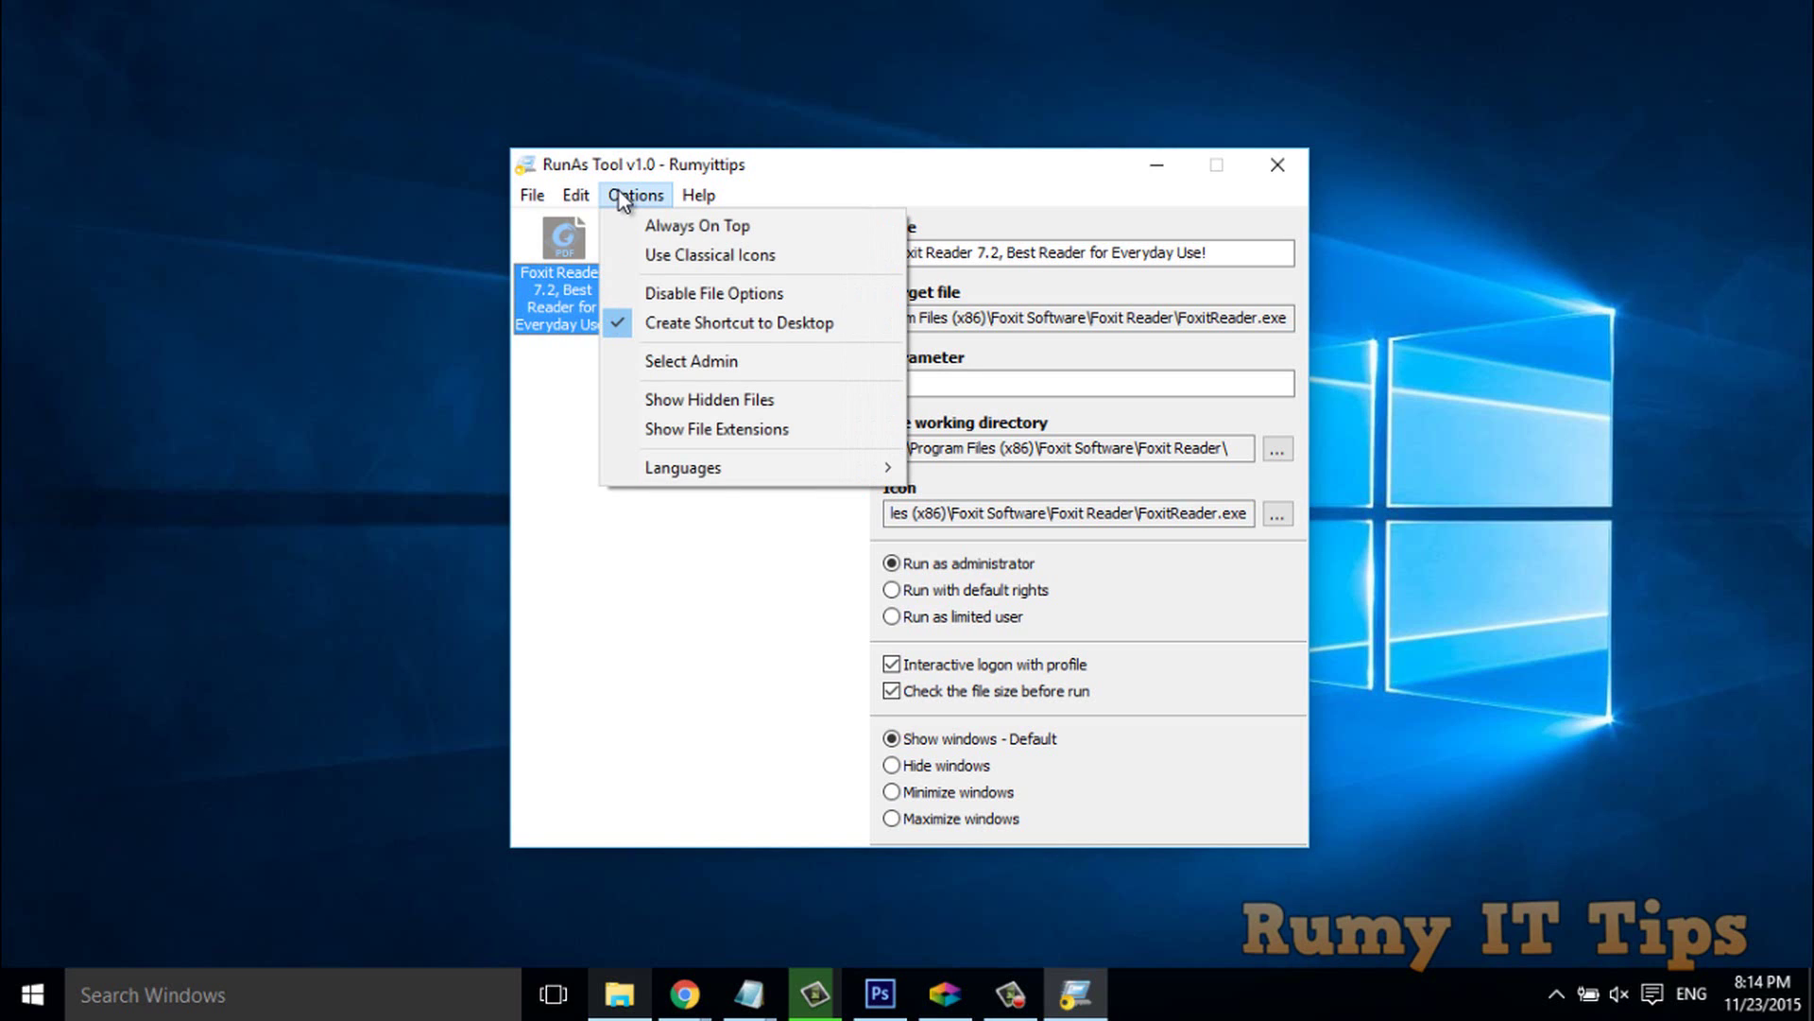
{"action": "mouse_move", "coordinate": [543, 192]}
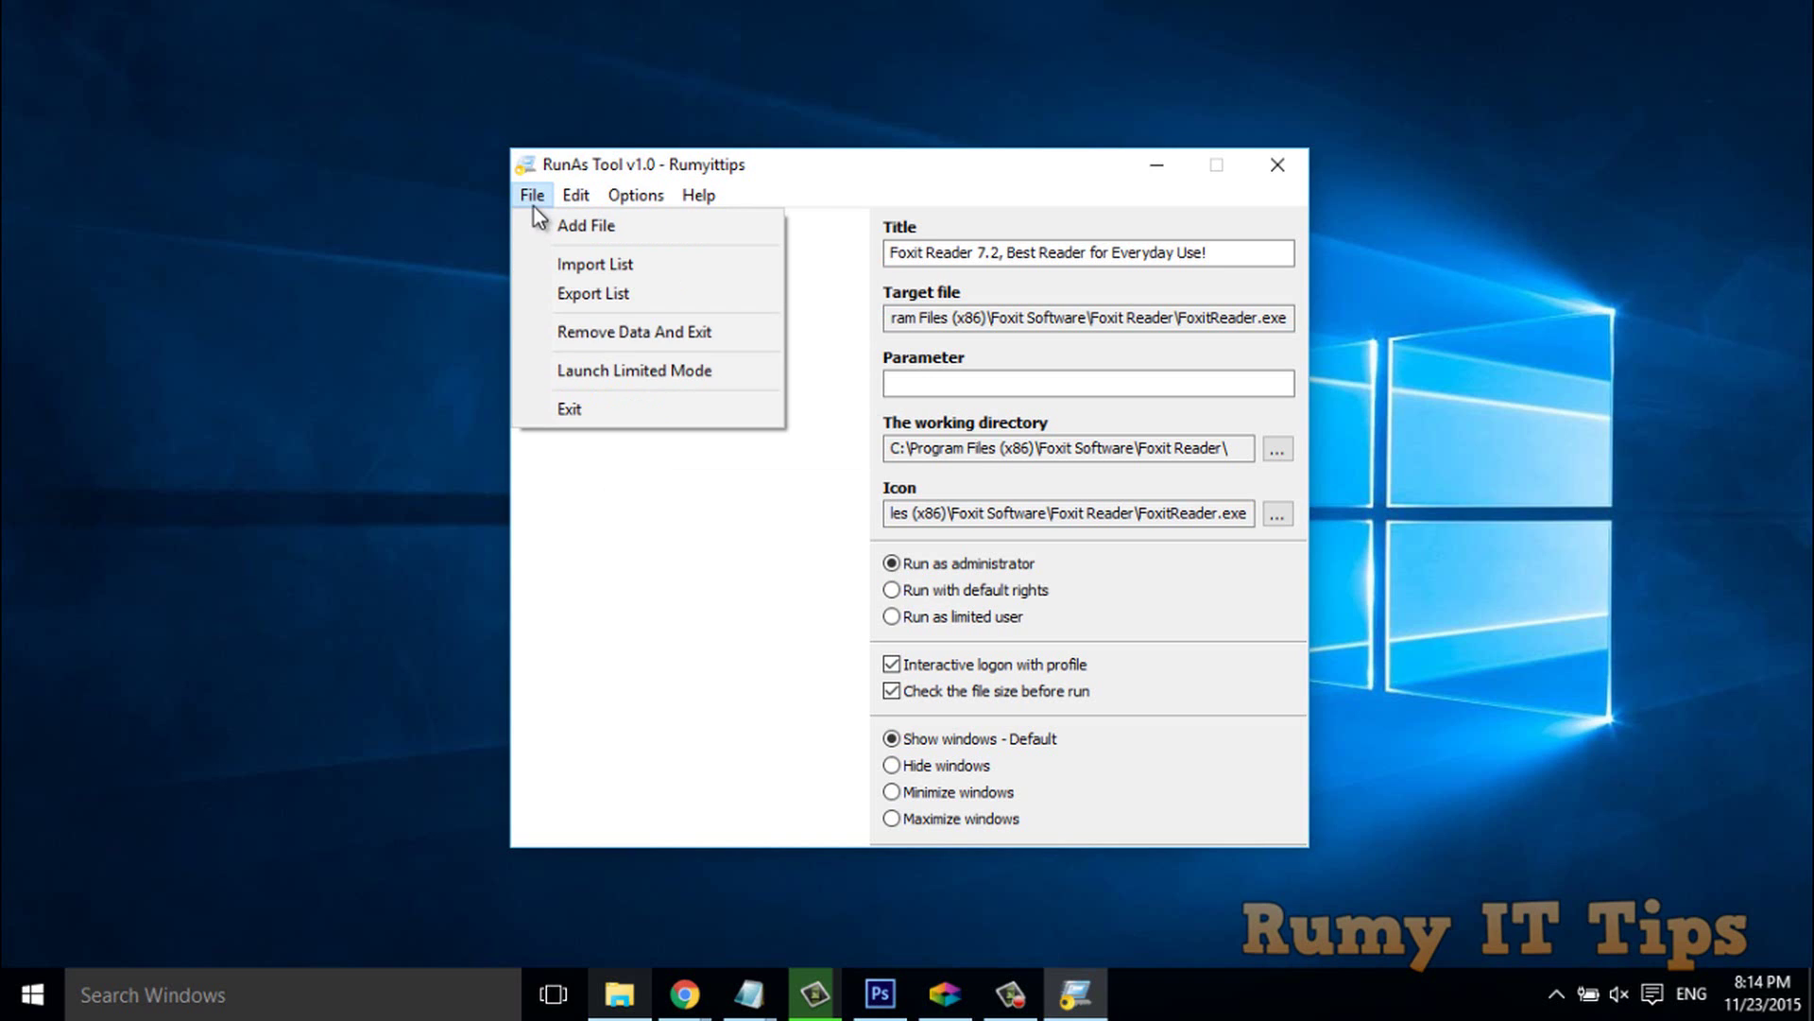
{"action": "mouse_move", "coordinate": [635, 196]}
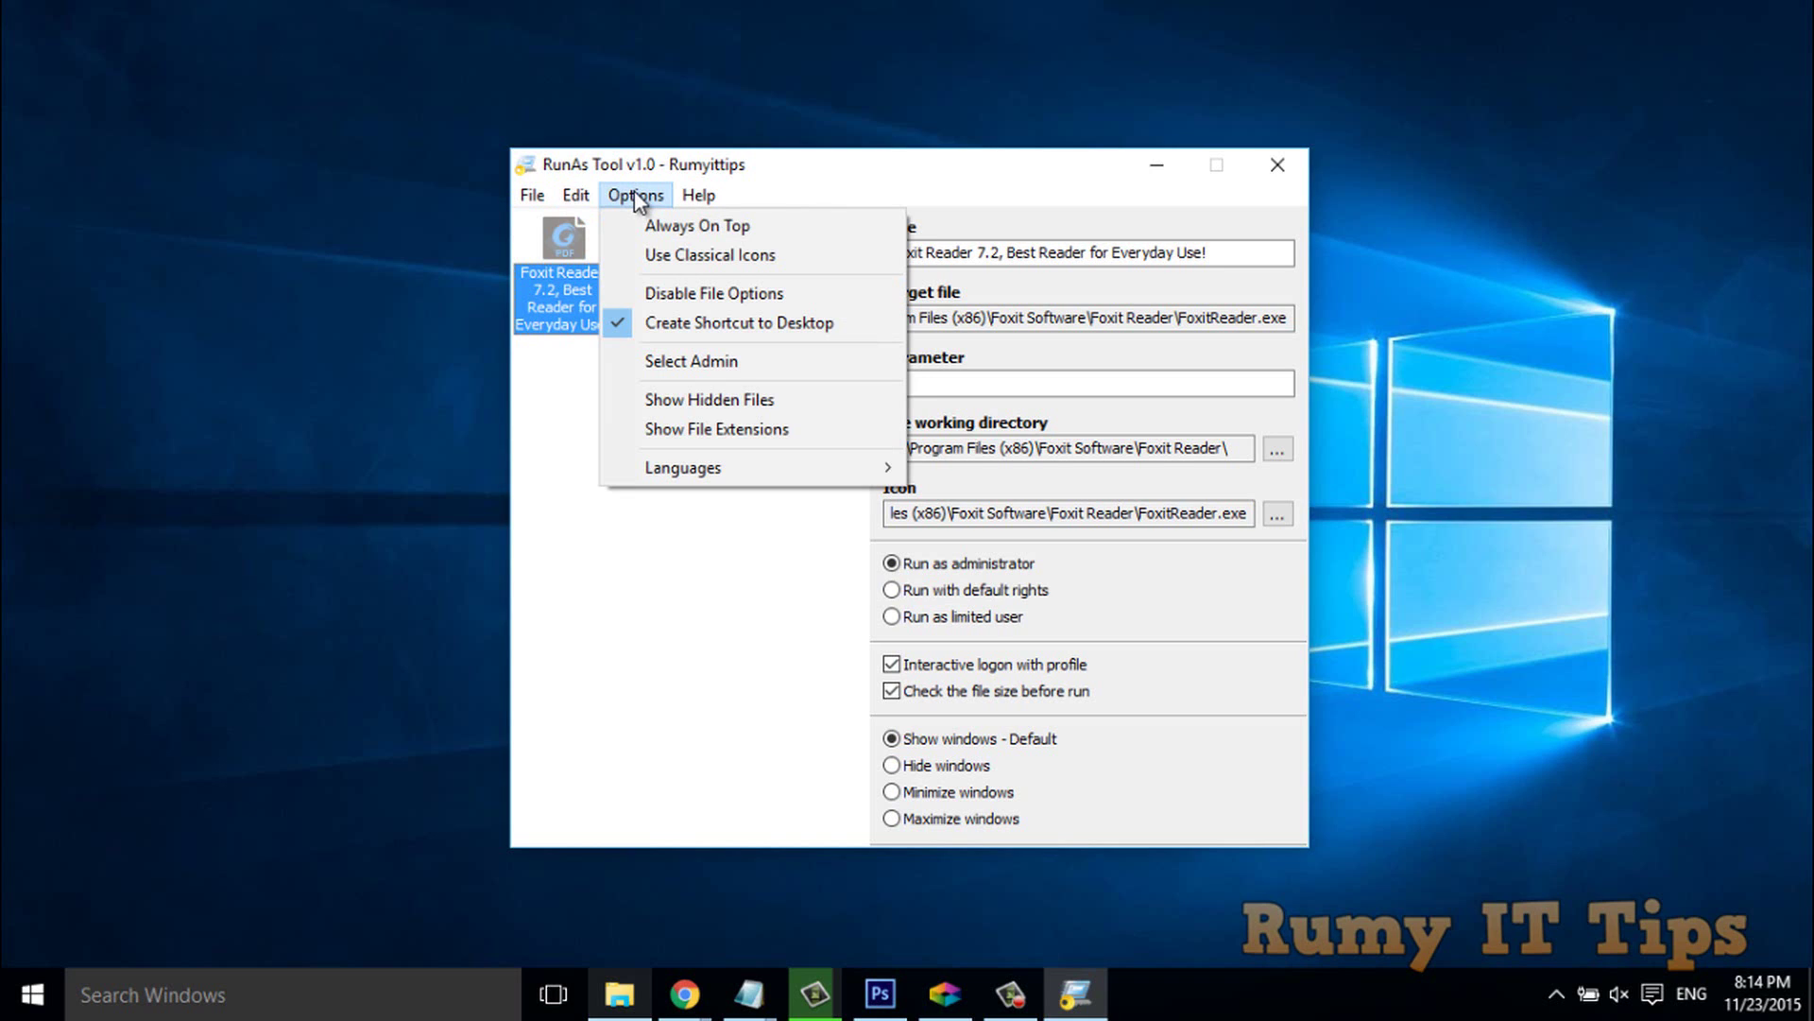
{"action": "left_click", "coordinate": [591, 438]}
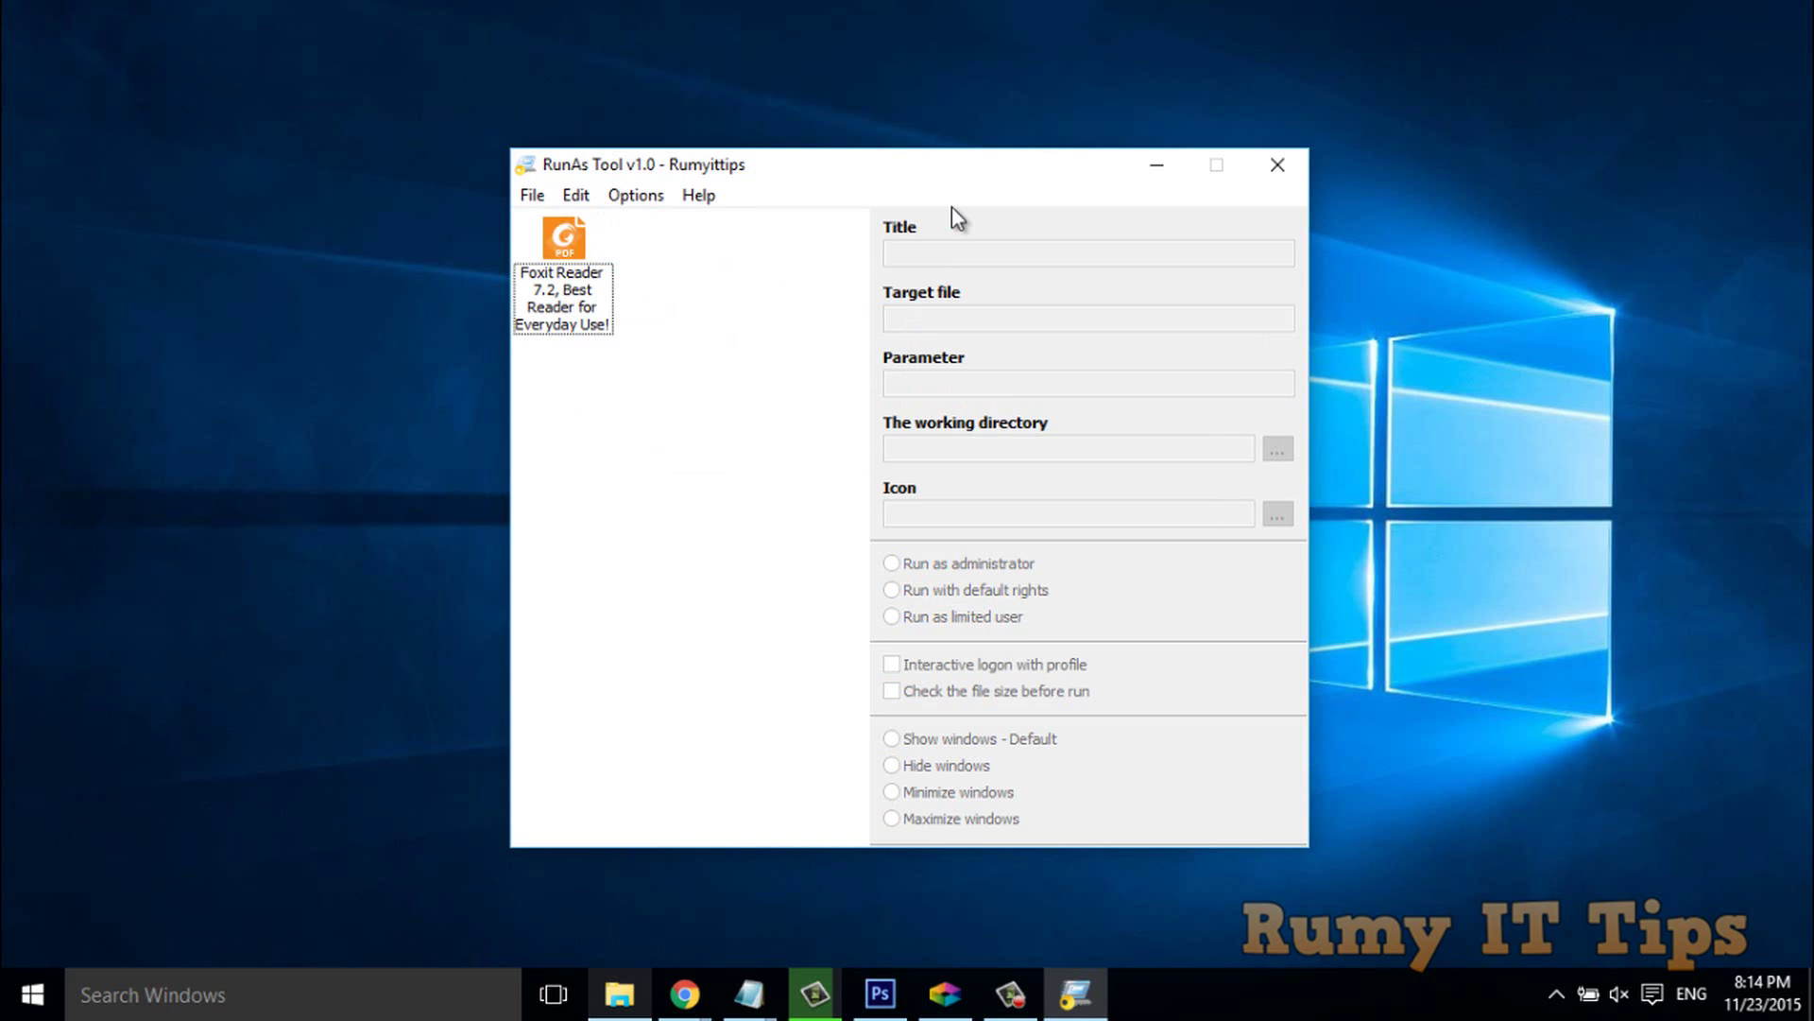
{"action": "left_click", "coordinate": [1156, 166]}
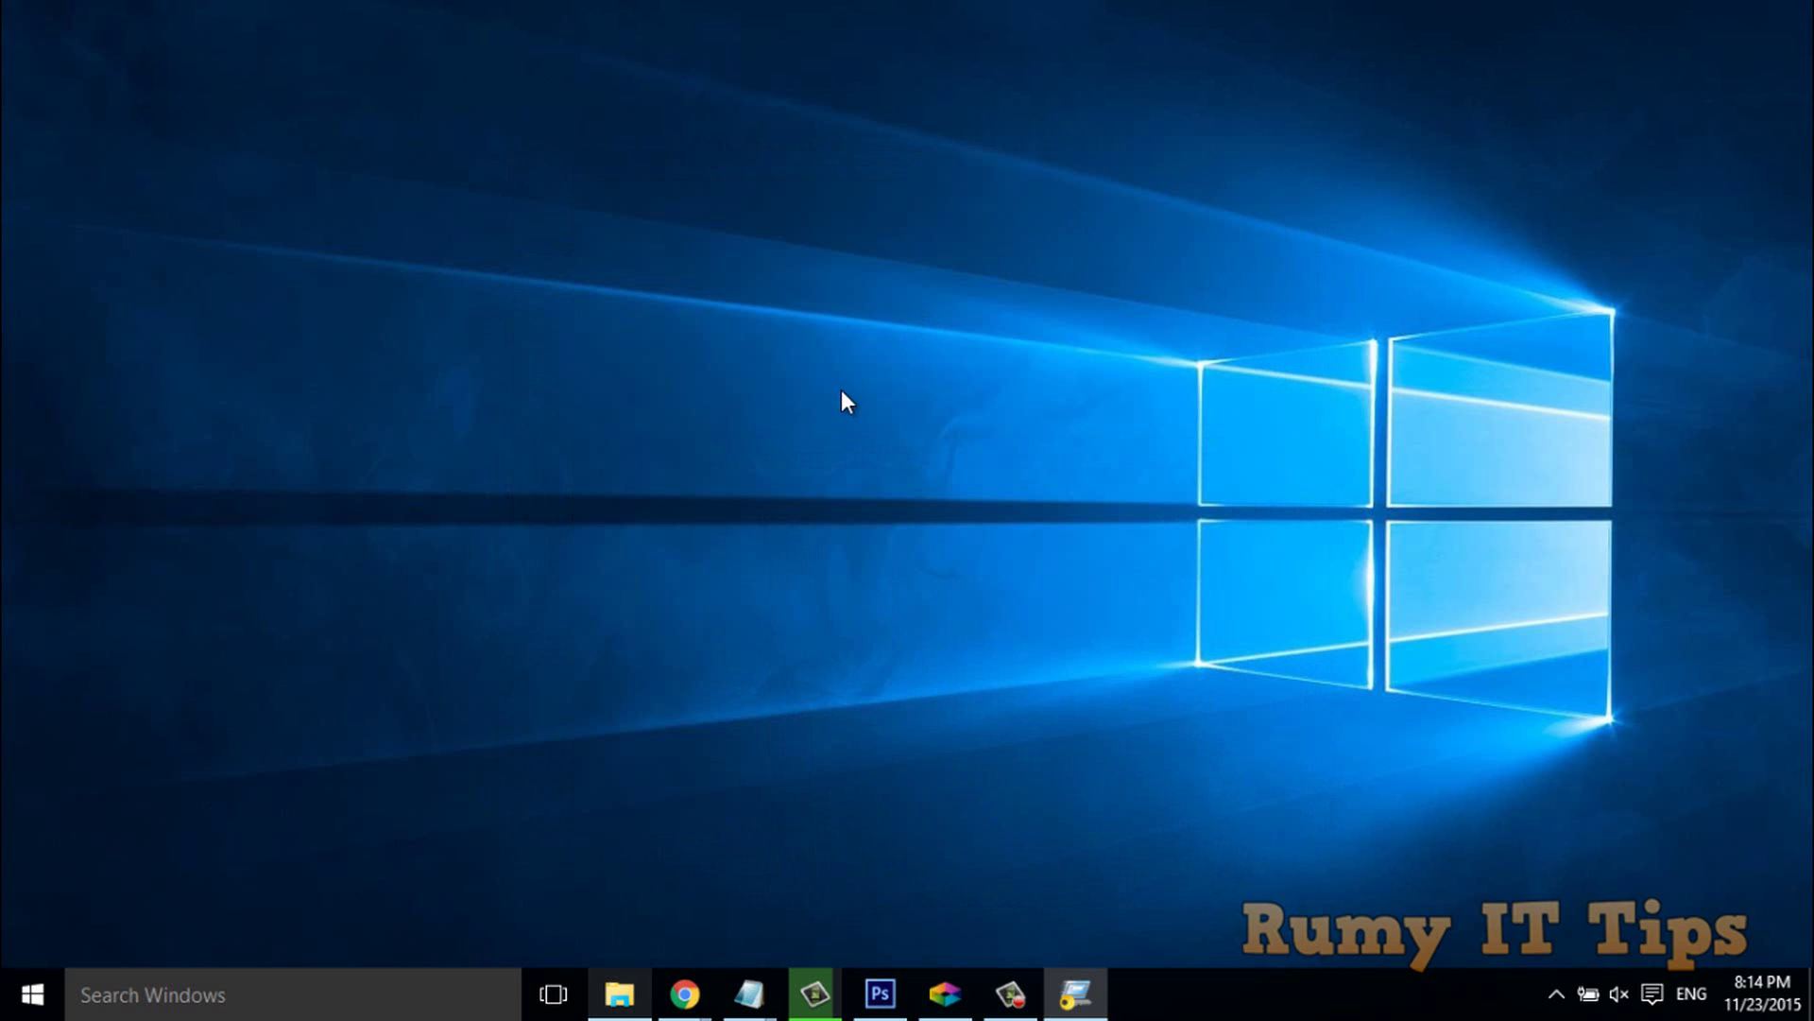